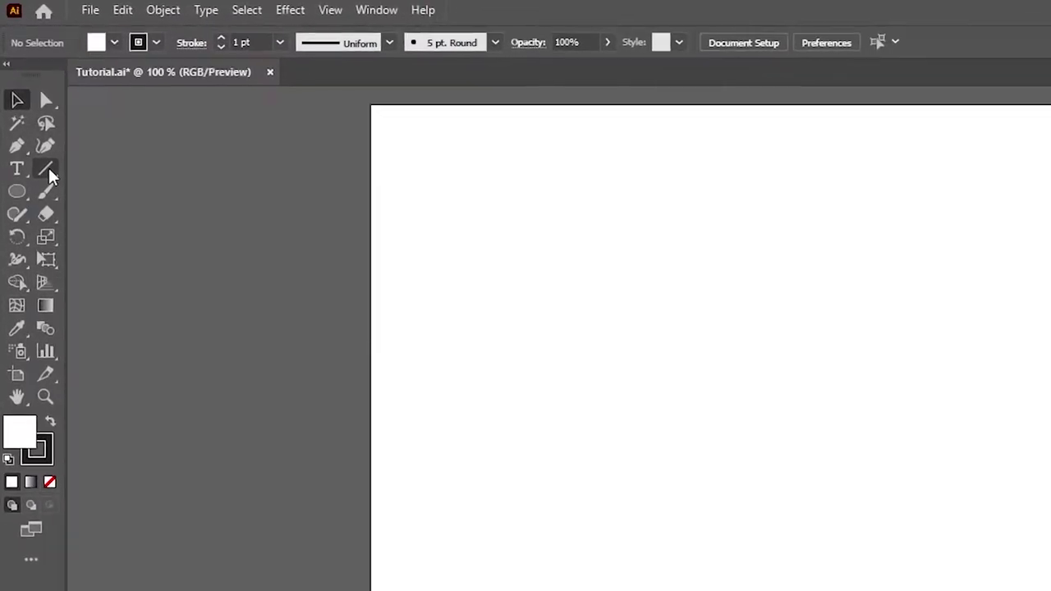
- With the Rectangular Grid Tool, enter a 600 × 600 px grid with 11 horizontal and 11 vertical dividers
{"action": "left_click", "coordinate": [29, 99]}
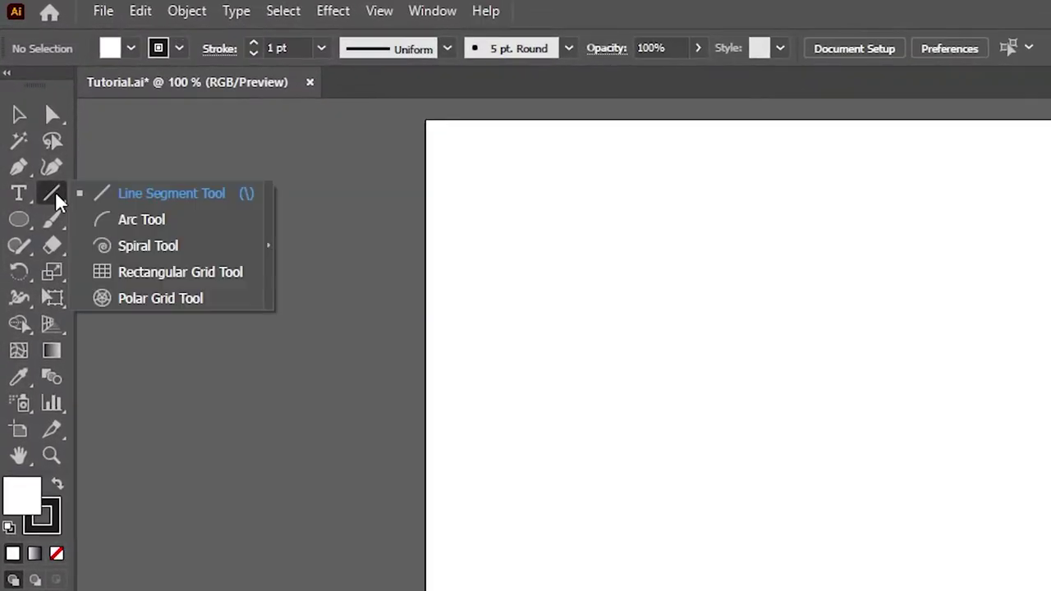
{"action": "left_click", "coordinate": [221, 279]}
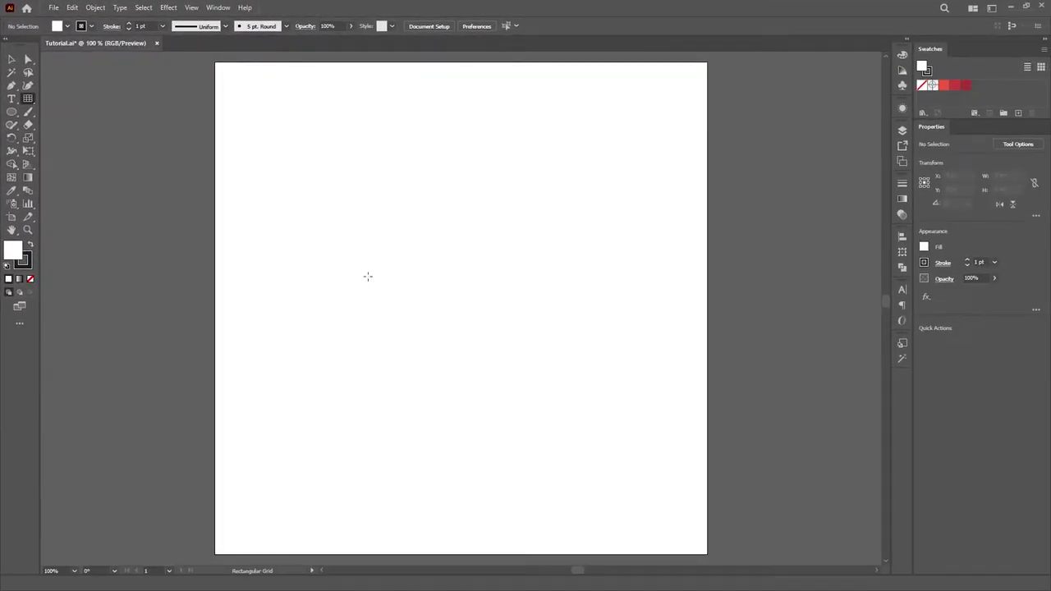
{"action": "left_click", "coordinate": [376, 277]}
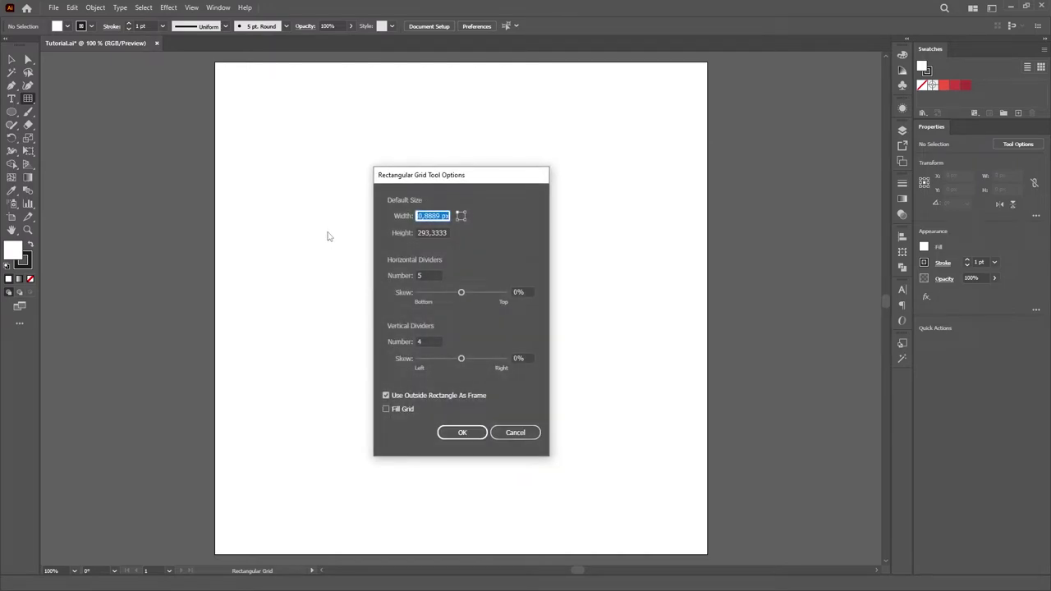
{"action": "type", "text": "600"}
{"action": "key", "text": "Tab"}
{"action": "type", "text": "600"}
{"action": "key", "text": "Tab"}
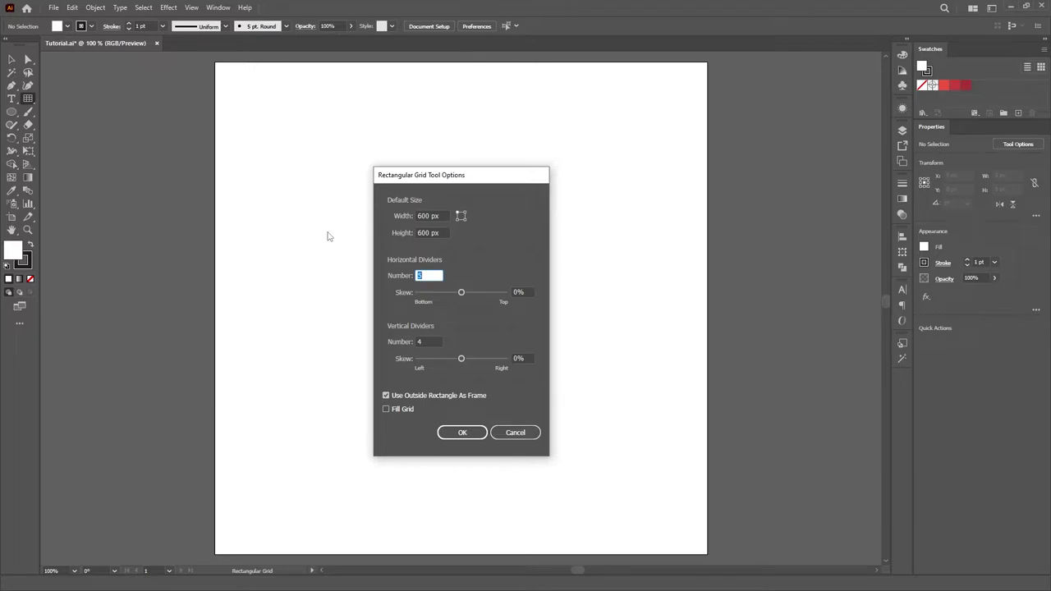
{"action": "type", "text": "11"}
{"action": "key", "text": "Tab"}
{"action": "key", "text": "Tab"}
{"action": "type", "text": "1"}
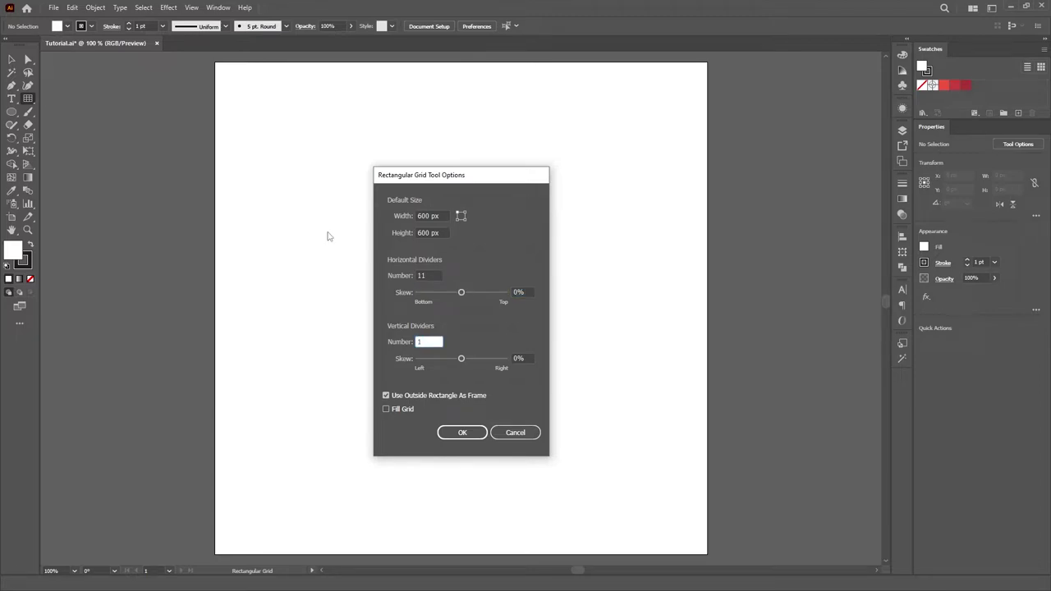
{"action": "type", "text": "1"}
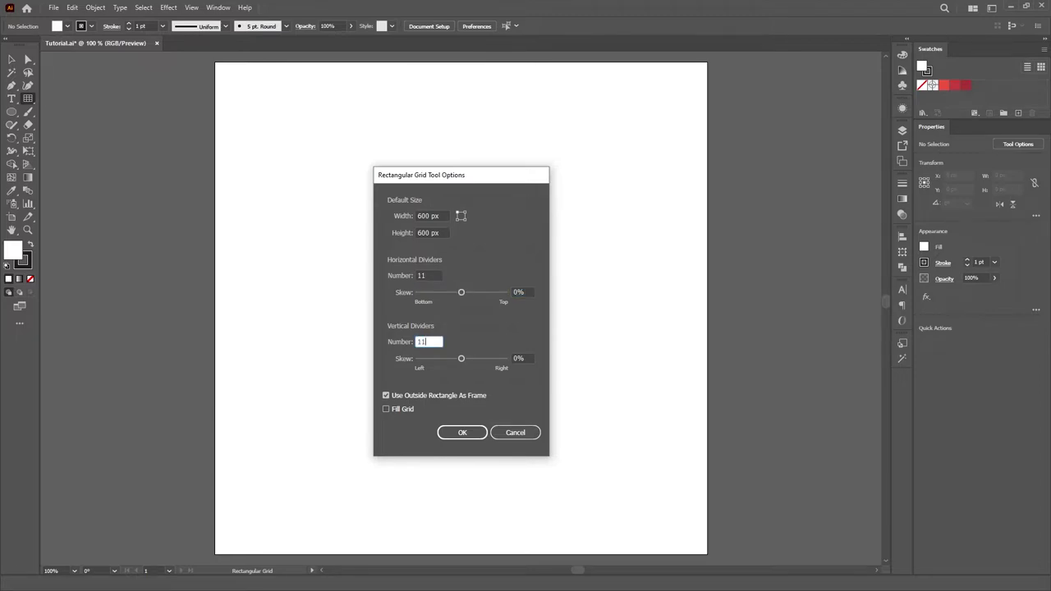
- Create the 600 × 600 px grid and centre it horizontally and vertically on the artboard
{"action": "left_click", "coordinate": [462, 433]}
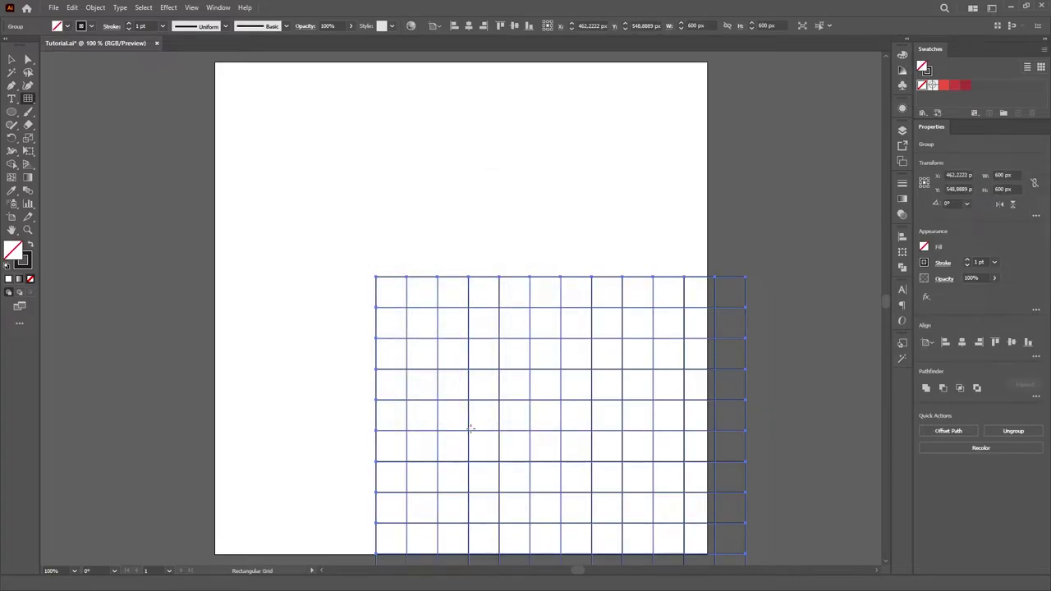
{"action": "key", "text": "v"}
{"action": "left_click", "coordinate": [902, 237]}
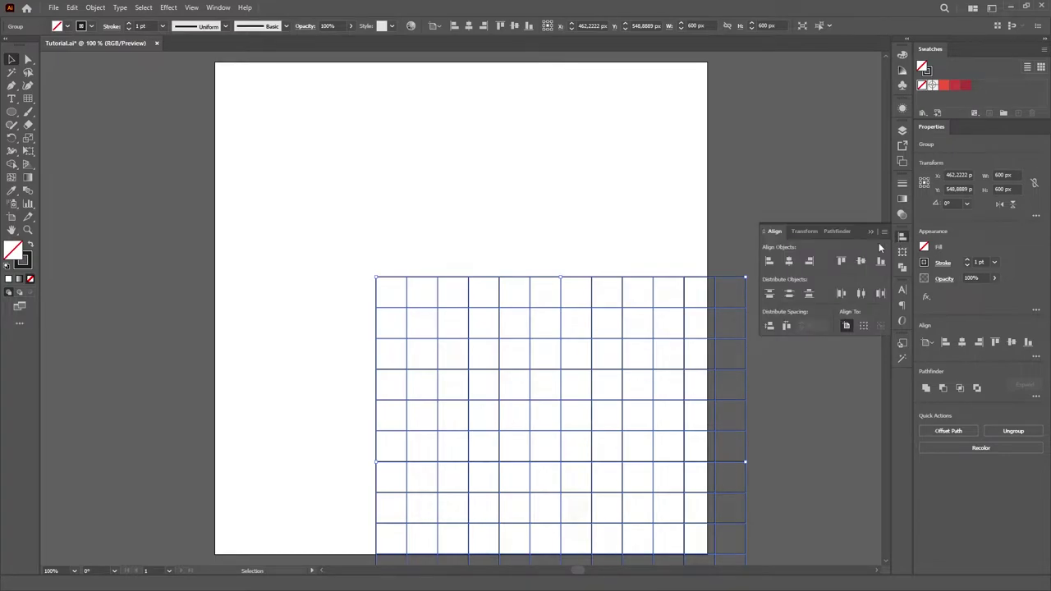
{"action": "left_click", "coordinate": [789, 261]}
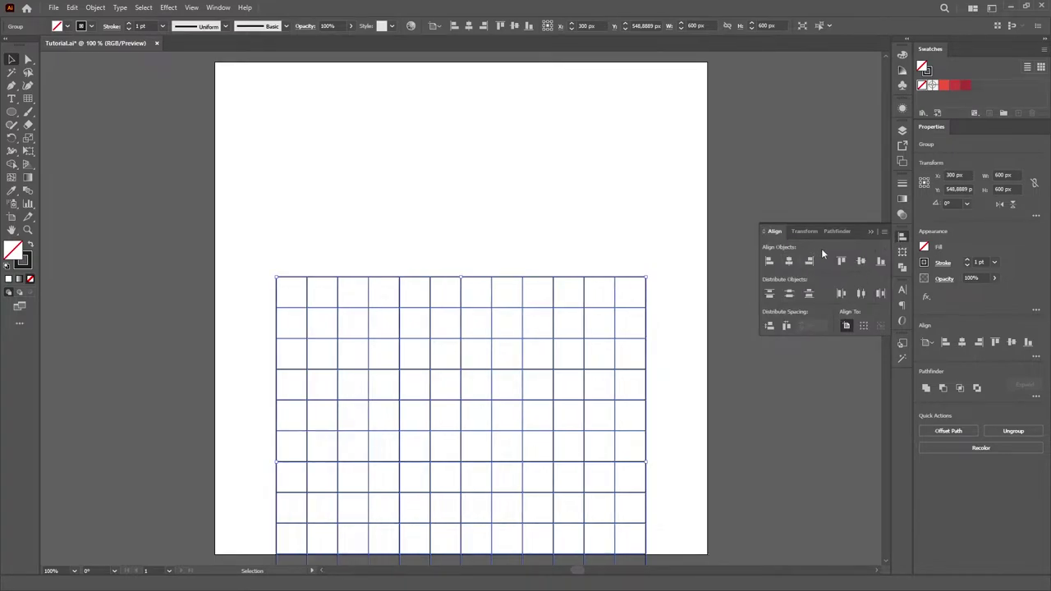
{"action": "left_click", "coordinate": [861, 262]}
{"action": "left_click", "coordinate": [902, 237]}
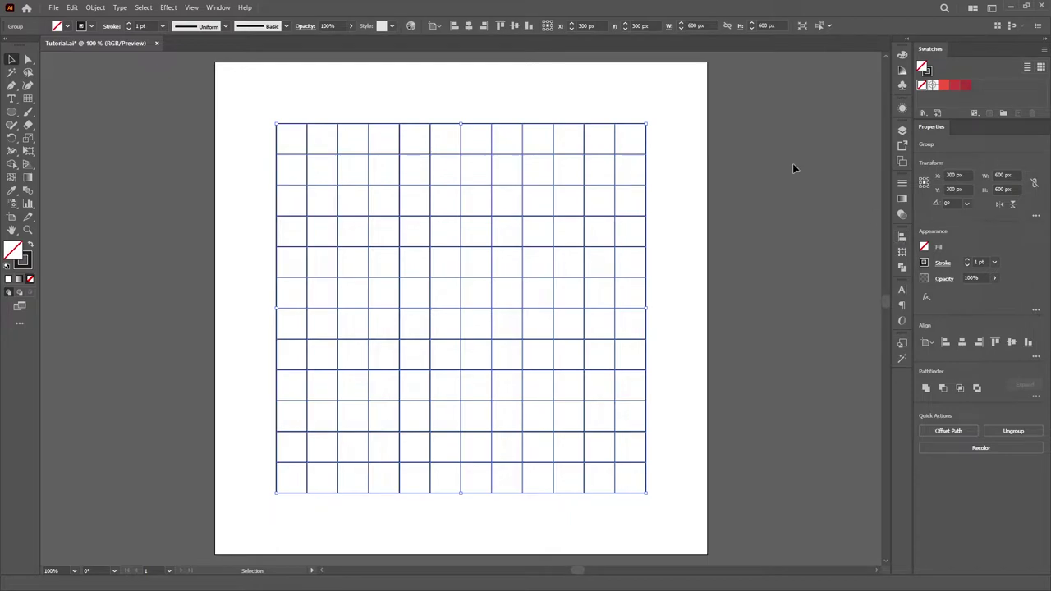
- Reselect the grid, ungroup it into separate paths with Ctrl+Shift+G, and bring up its context menu
{"action": "left_click", "coordinate": [215, 9]}
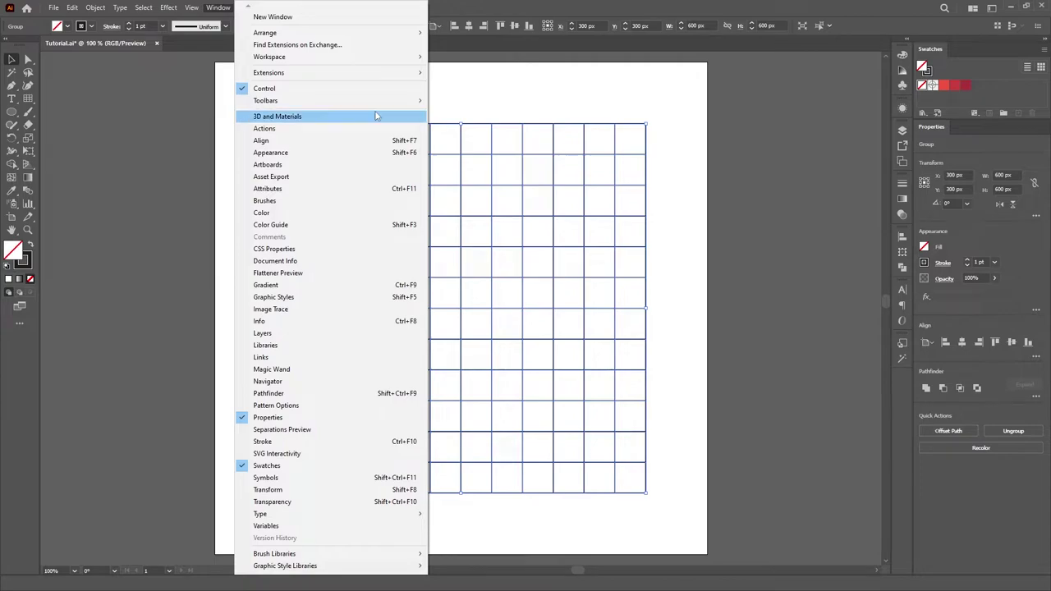
{"action": "left_click", "coordinate": [489, 111]}
{"action": "left_click", "coordinate": [489, 111]}
{"action": "left_click", "coordinate": [453, 181]}
{"action": "key", "text": "ctrl+shift+g"}
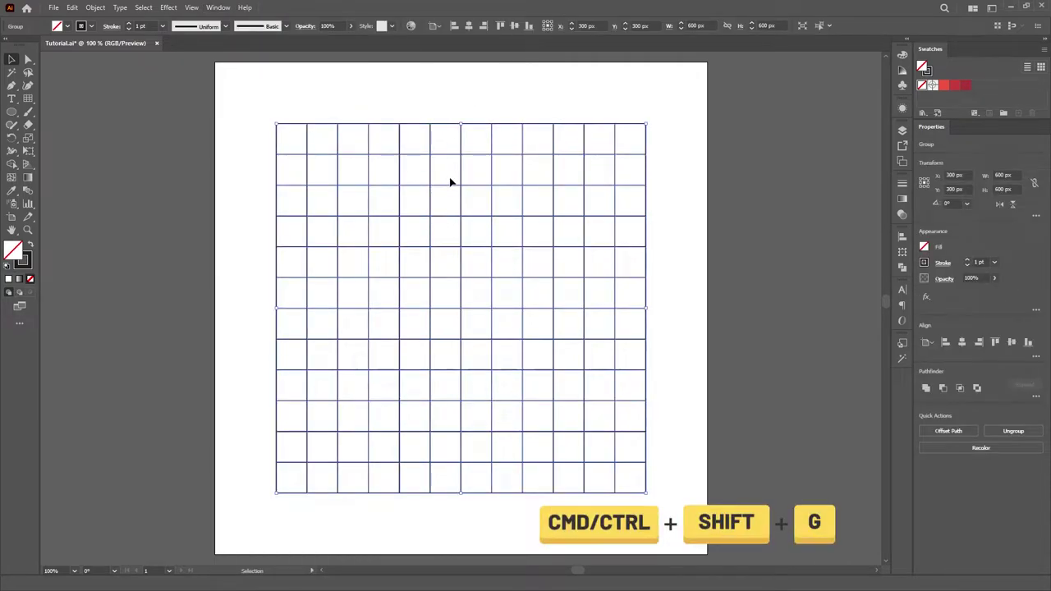
{"action": "key", "text": "ctrl+shift+g"}
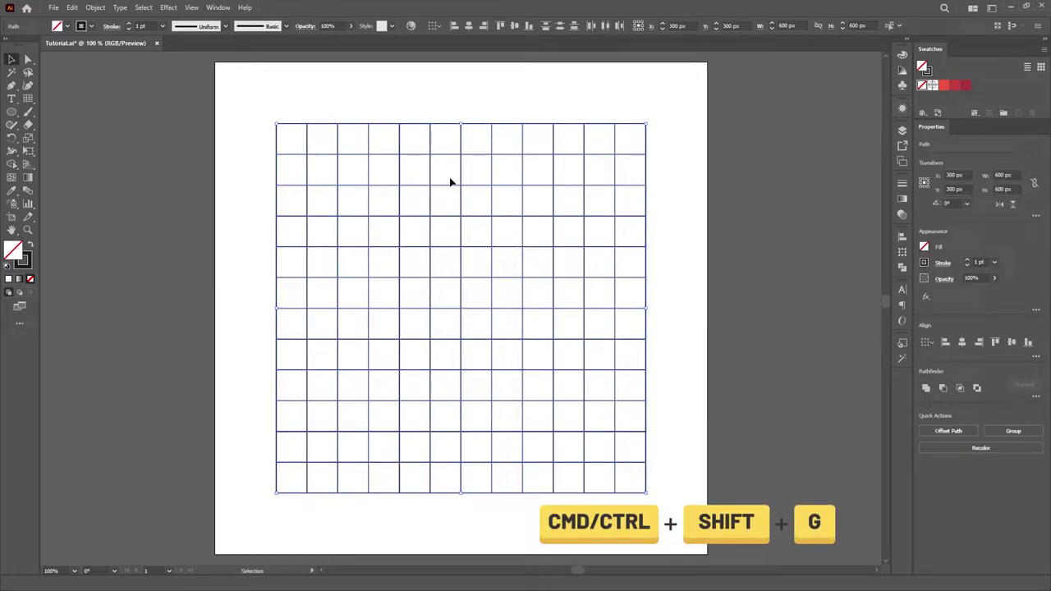
{"action": "right_click", "coordinate": [666, 179]}
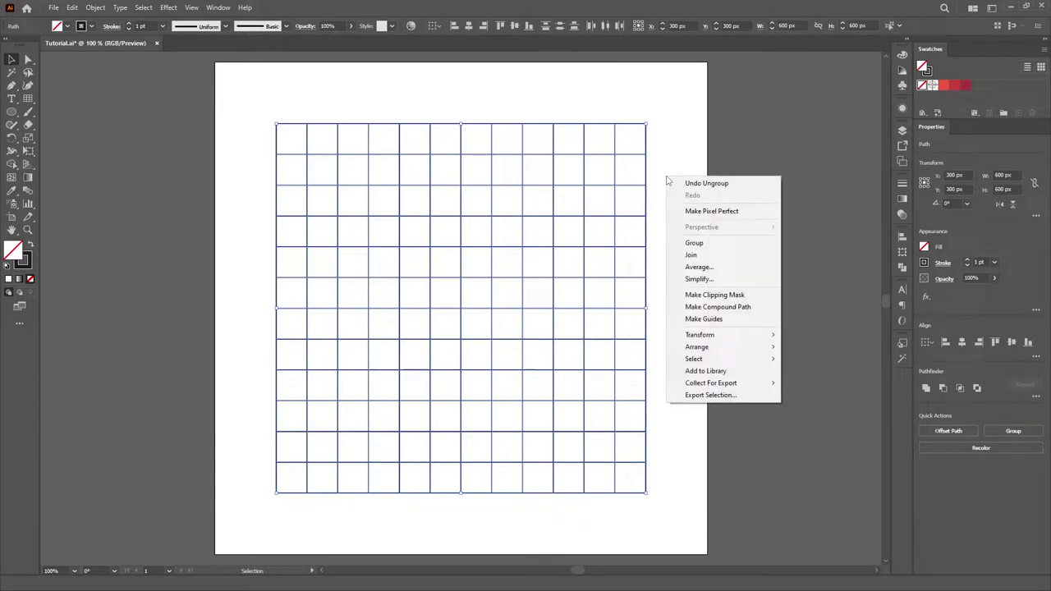
- Convert the grid lines into guides with Make Guides
{"action": "left_click", "coordinate": [750, 326]}
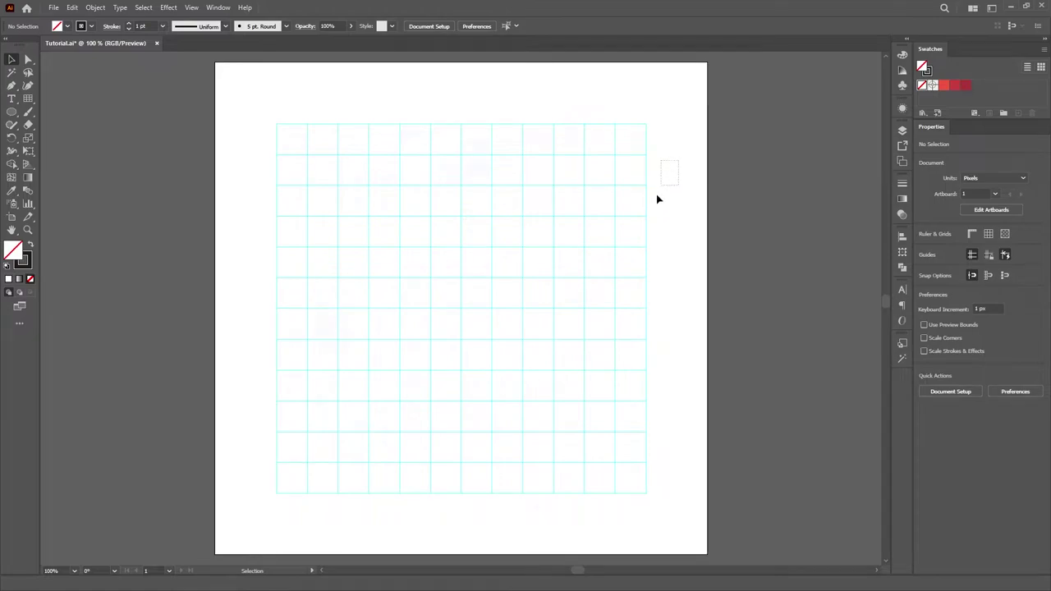
{"action": "left_click_drag", "start_coordinate": [657, 199], "coordinate": [539, 298]}
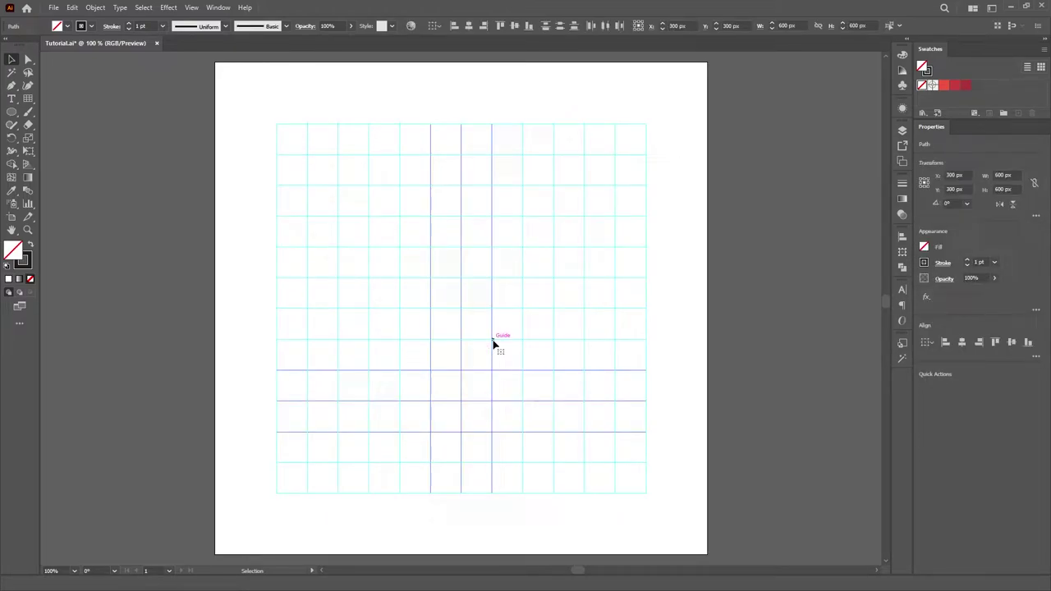
{"action": "left_click", "coordinate": [666, 276]}
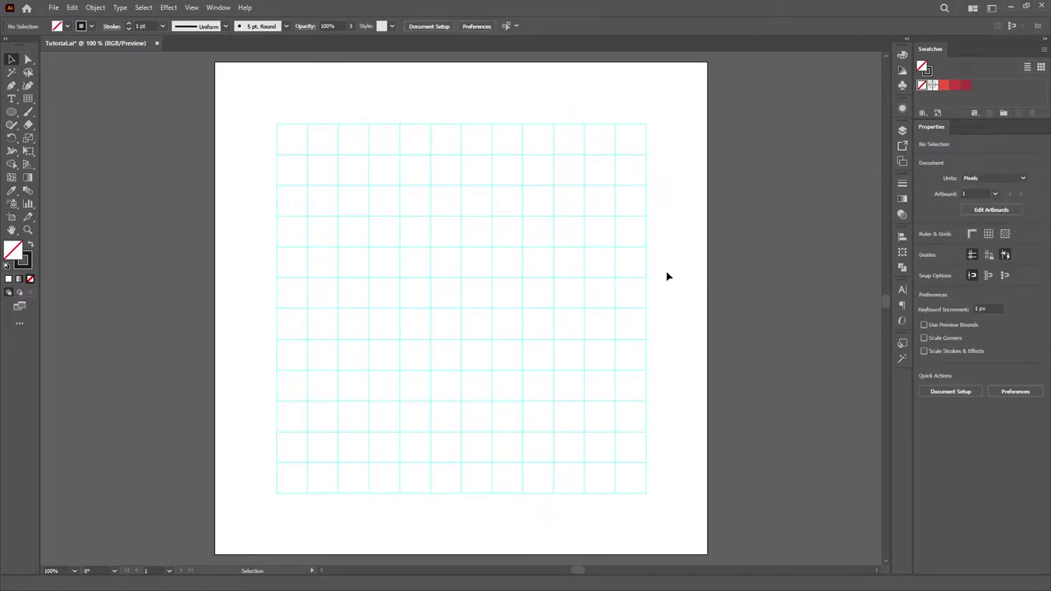
- Lock the guides with Ctrl+Alt+; and confirm marquee drags no longer select them
{"action": "key", "text": "ctrl+alt+semicolon"}
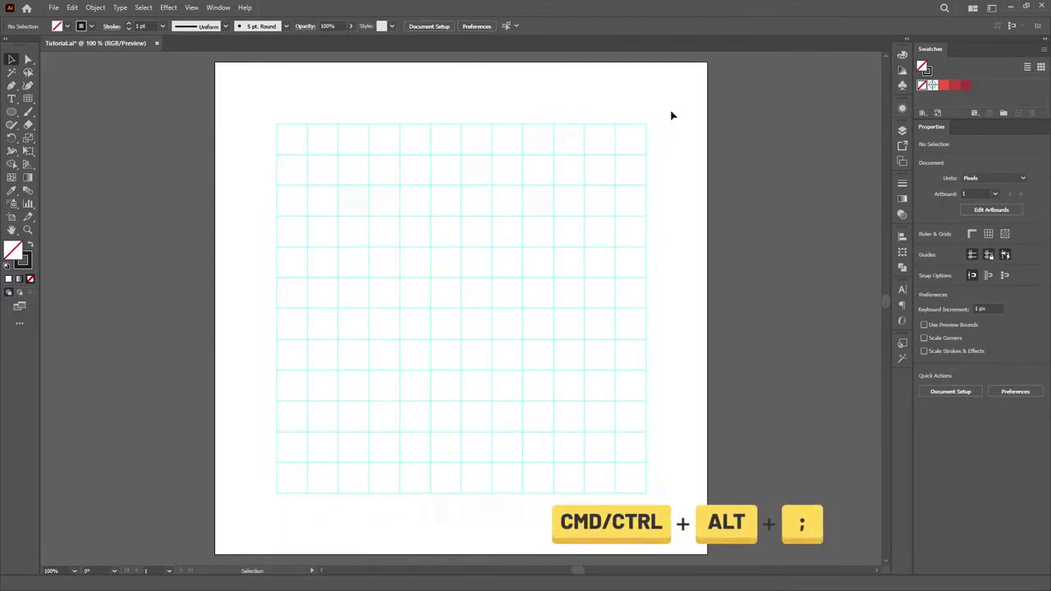
{"action": "left_click_drag", "start_coordinate": [671, 107], "coordinate": [437, 303]}
{"action": "left_click_drag", "start_coordinate": [673, 188], "coordinate": [370, 408]}
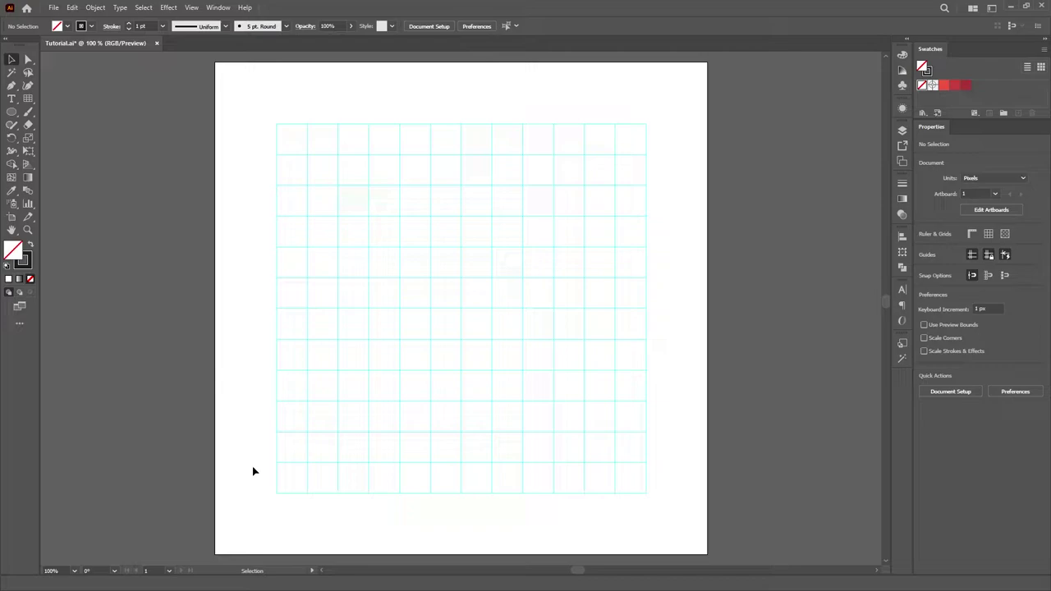
{"action": "left_click_drag", "start_coordinate": [255, 462], "coordinate": [510, 258]}
{"action": "left_click_drag", "start_coordinate": [586, 510], "coordinate": [418, 296]}
- Restore default white fill and black stroke, then draw a 600 × 350 px rectangle
{"action": "key", "text": "d"}
{"action": "key", "text": "m"}
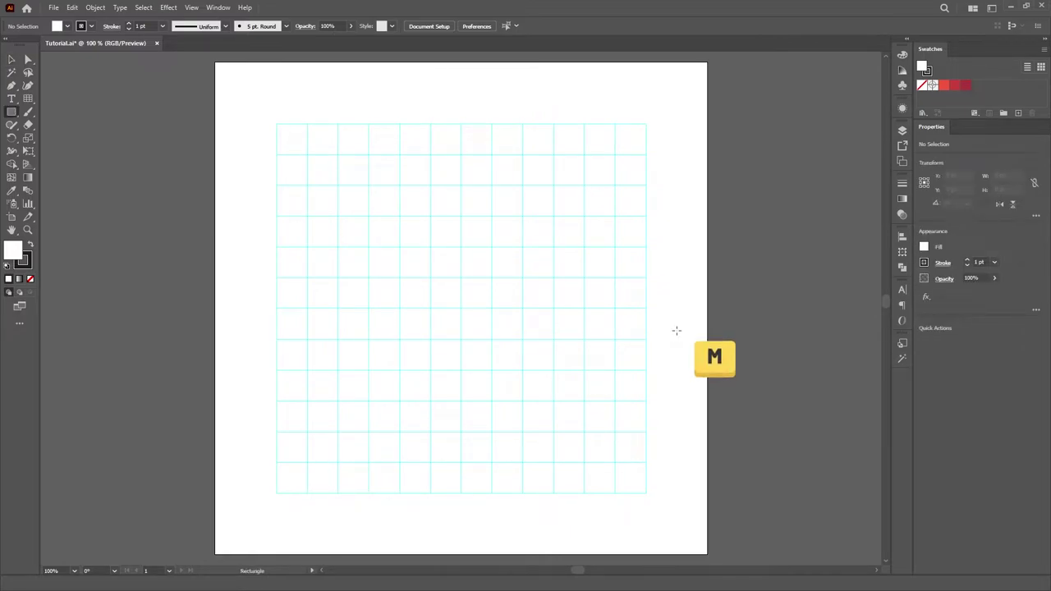
{"action": "left_click", "coordinate": [434, 259]}
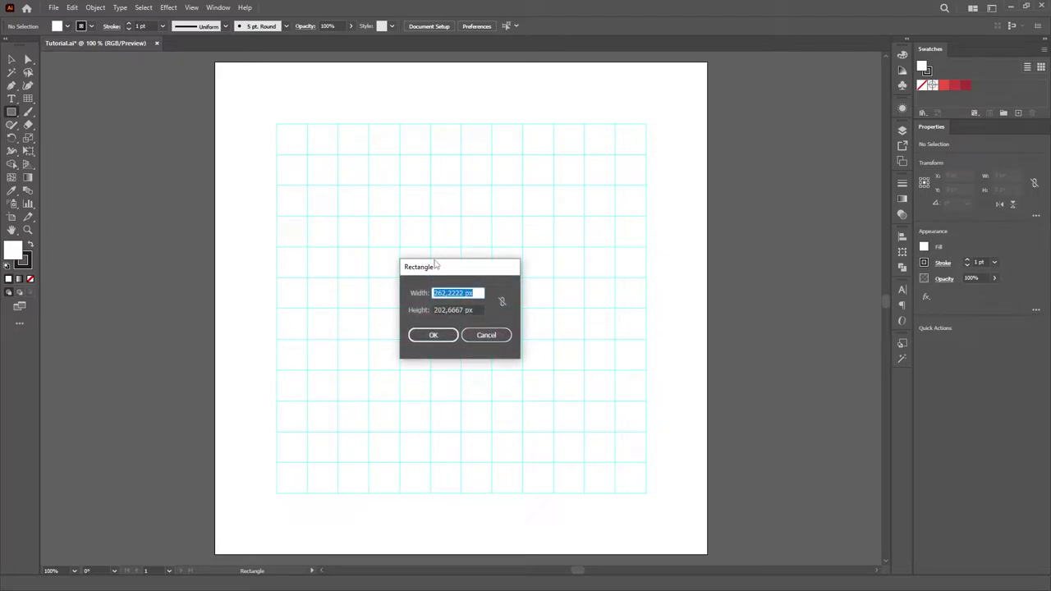
{"action": "type", "text": "600"}
{"action": "key", "text": "Tab"}
{"action": "type", "text": "350"}
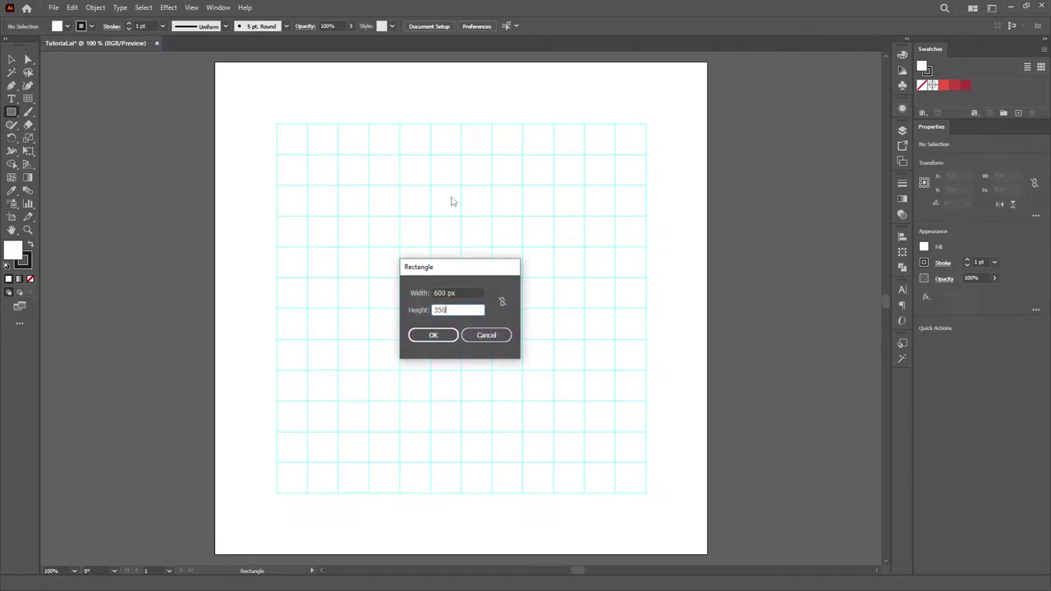
{"action": "left_click", "coordinate": [444, 334]}
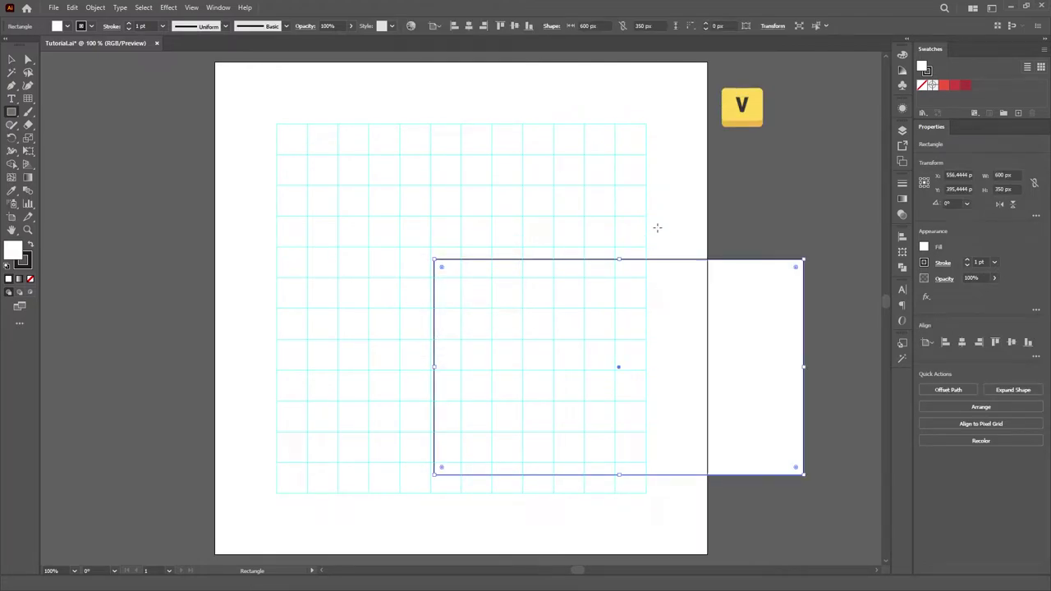
- Duplicate the rectangle and position the copy over the grid's lower half
{"action": "key", "text": "v"}
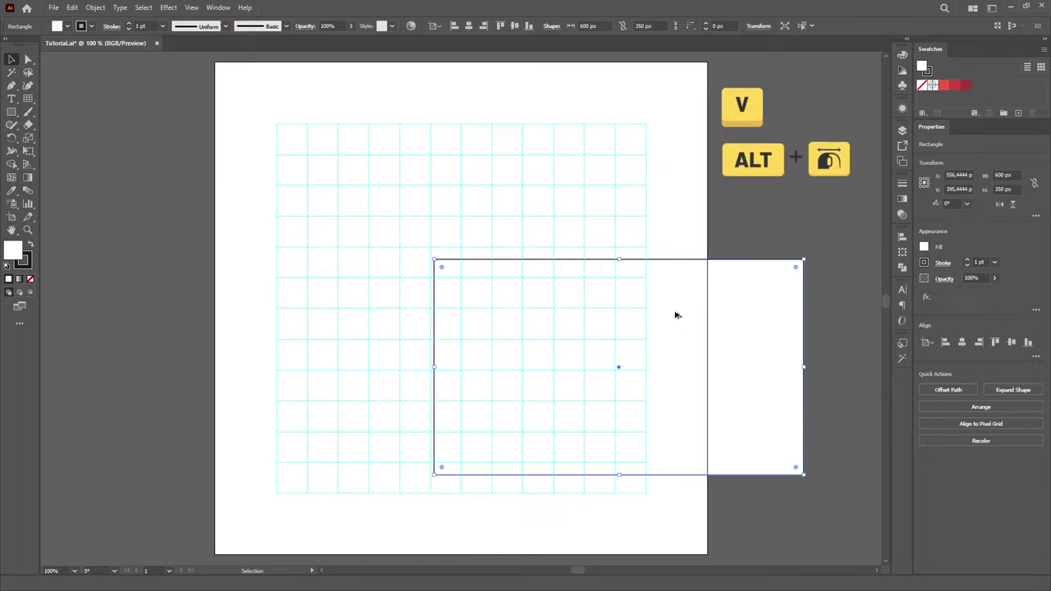
{"action": "left_click_drag", "start_coordinate": [674, 312], "coordinate": [554, 172]}
{"action": "left_click_drag", "start_coordinate": [563, 225], "coordinate": [531, 365]}
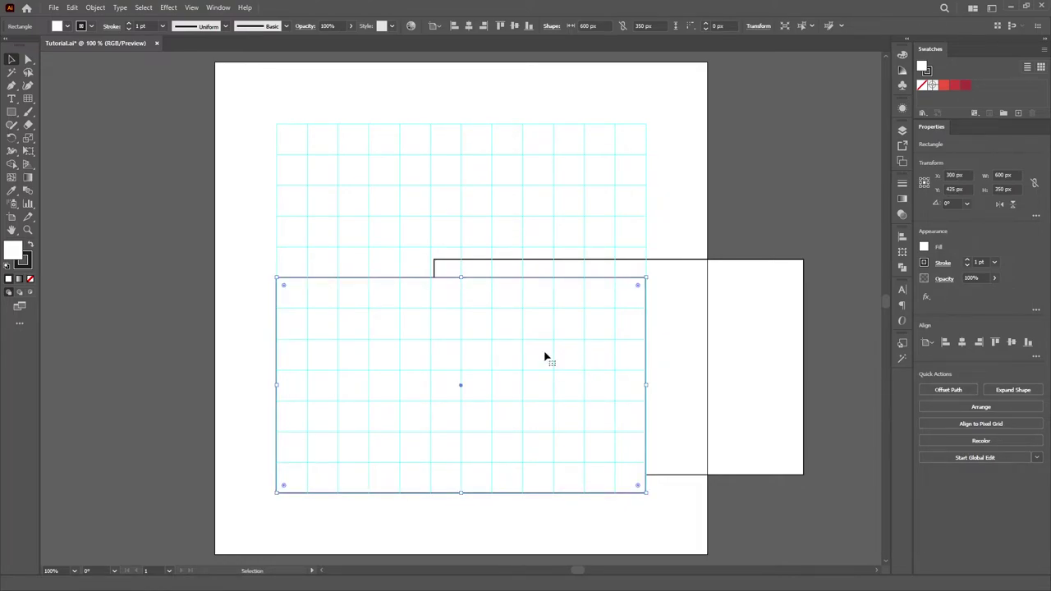
- Confirm Smart Guides is enabled in the View menu, then select the second rectangle
{"action": "left_click", "coordinate": [764, 231]}
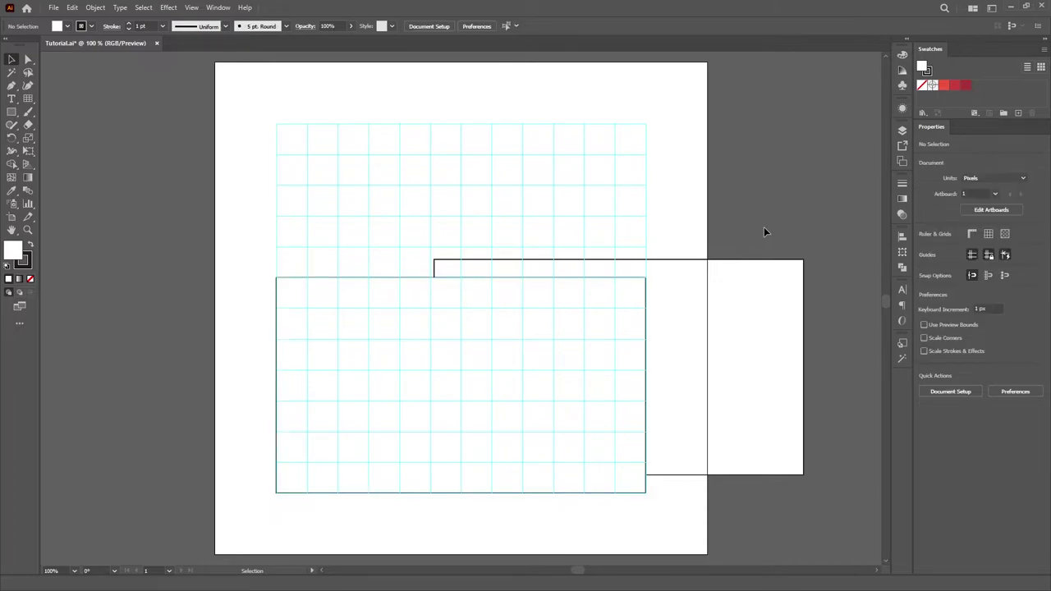
{"action": "left_click", "coordinate": [191, 8]}
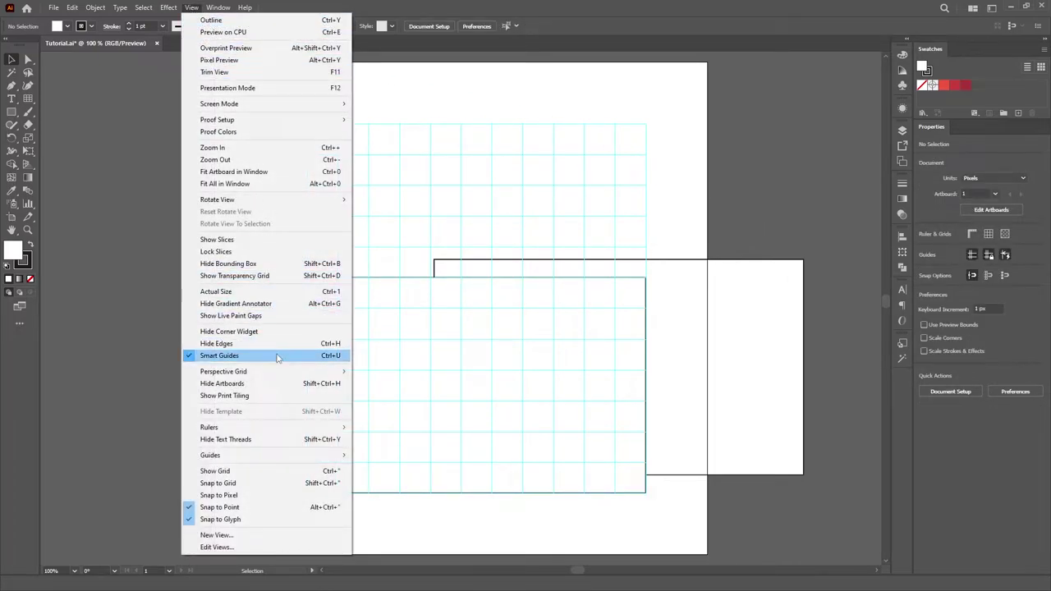
{"action": "left_click", "coordinate": [484, 240]}
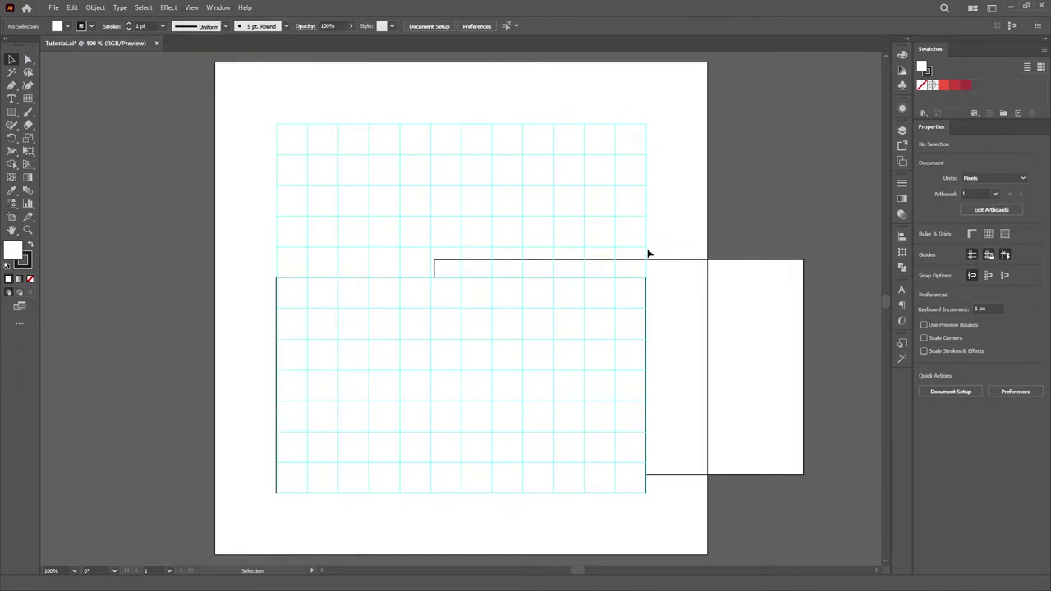
{"action": "left_click", "coordinate": [699, 293]}
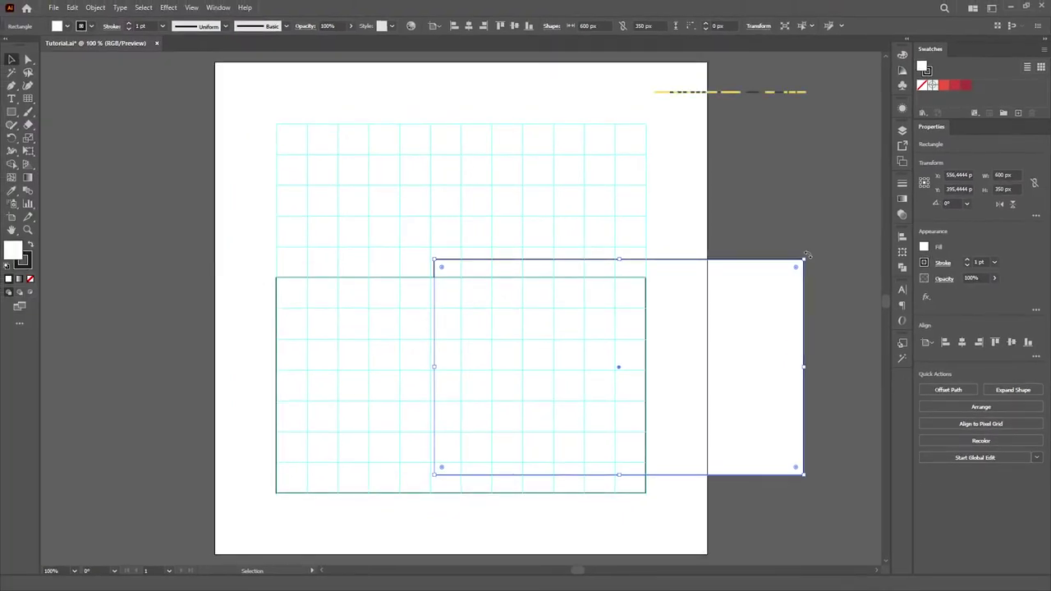
- Rotate the second rectangle 90° upright and move it over the grid's left half
{"action": "left_click_drag", "start_coordinate": [573, 280], "coordinate": [376, 119]}
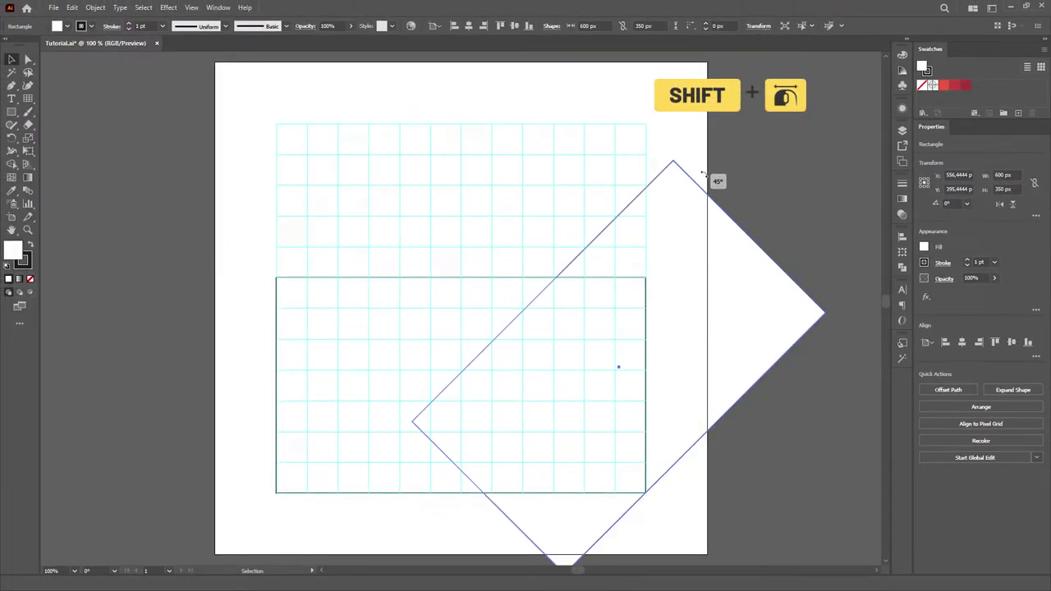
{"action": "left_click_drag", "start_coordinate": [702, 173], "coordinate": [537, 155]}
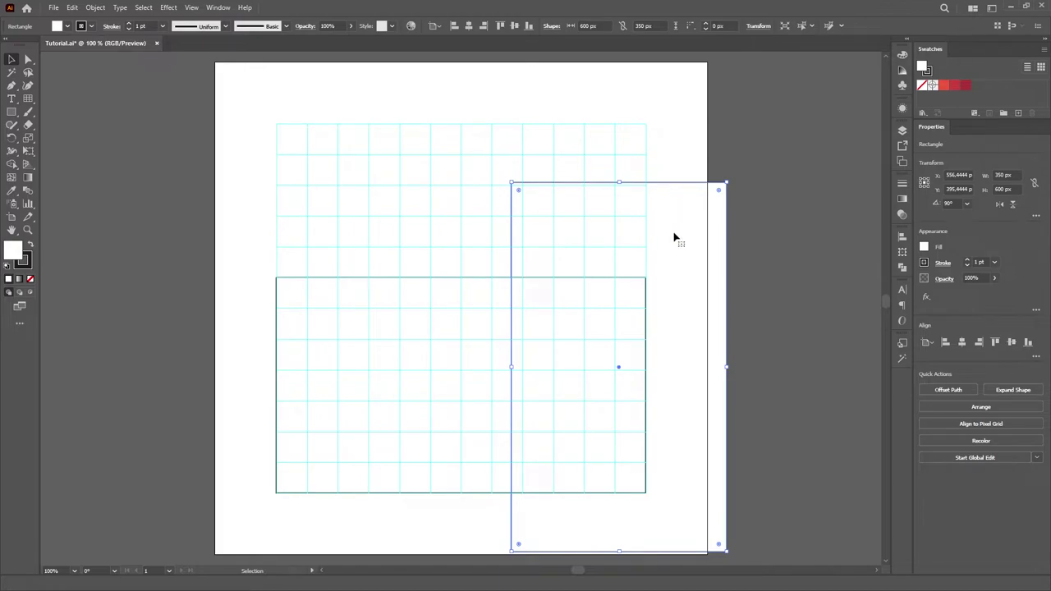
{"action": "left_click_drag", "start_coordinate": [675, 267], "coordinate": [443, 206]}
{"action": "left_click", "coordinate": [688, 263]}
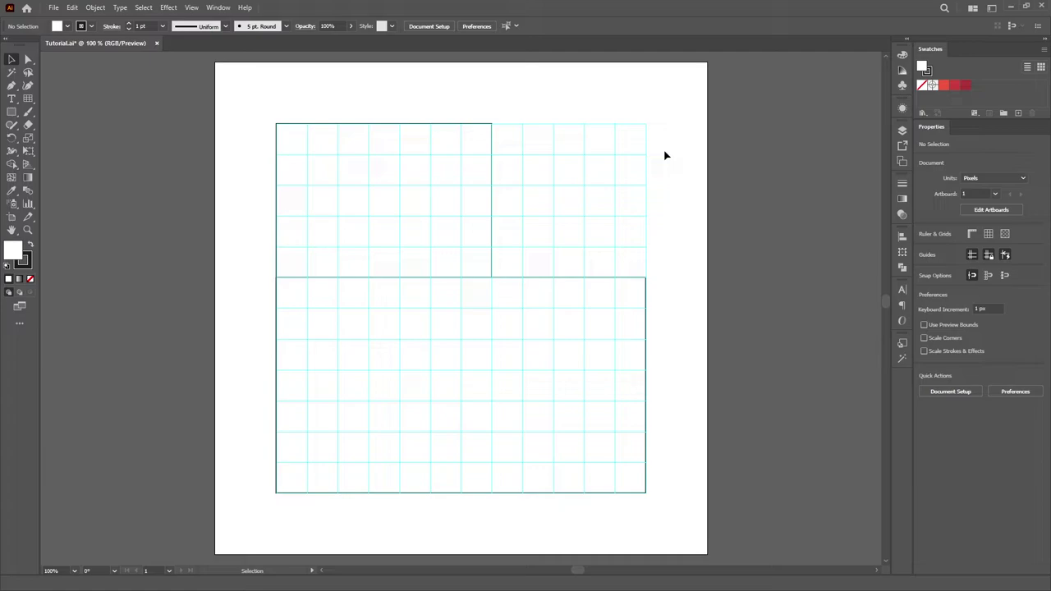
- Select both rectangles and drag a corner widget to round their corners to about 177 px
{"action": "left_click_drag", "start_coordinate": [677, 89], "coordinate": [235, 529]}
{"action": "key", "text": "a"}
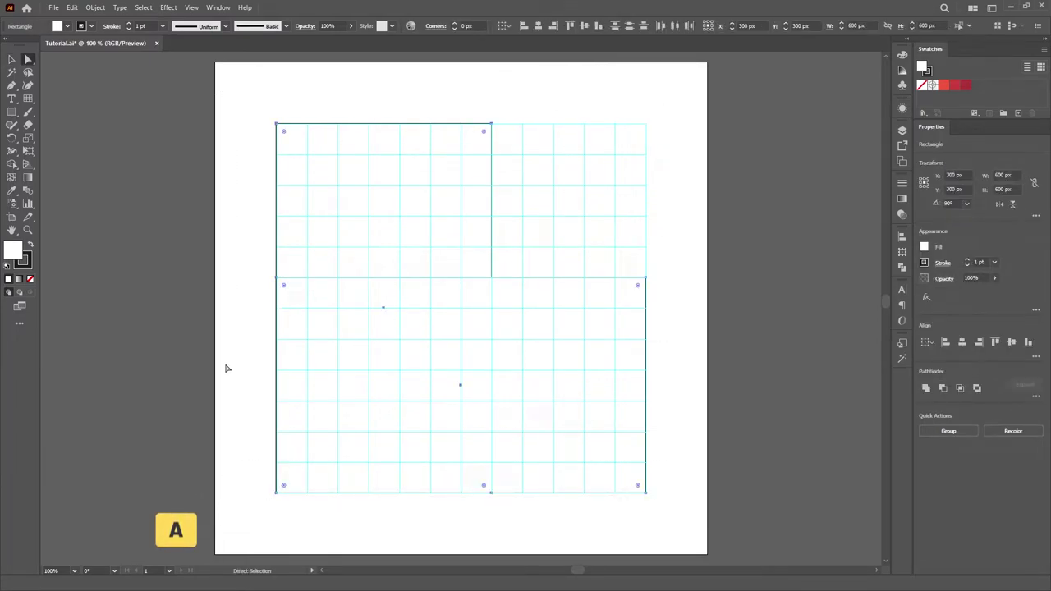
{"action": "left_click_drag", "start_coordinate": [284, 133], "coordinate": [382, 264]}
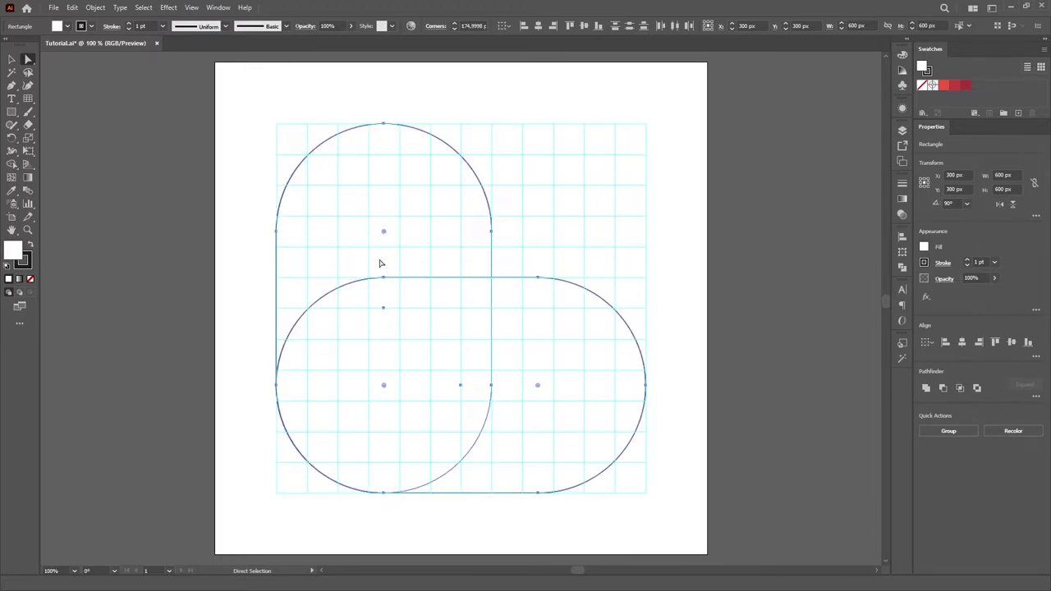
- Give the horizontal pill no fill and a red stroke
{"action": "key", "text": "v"}
{"action": "left_click", "coordinate": [569, 233]}
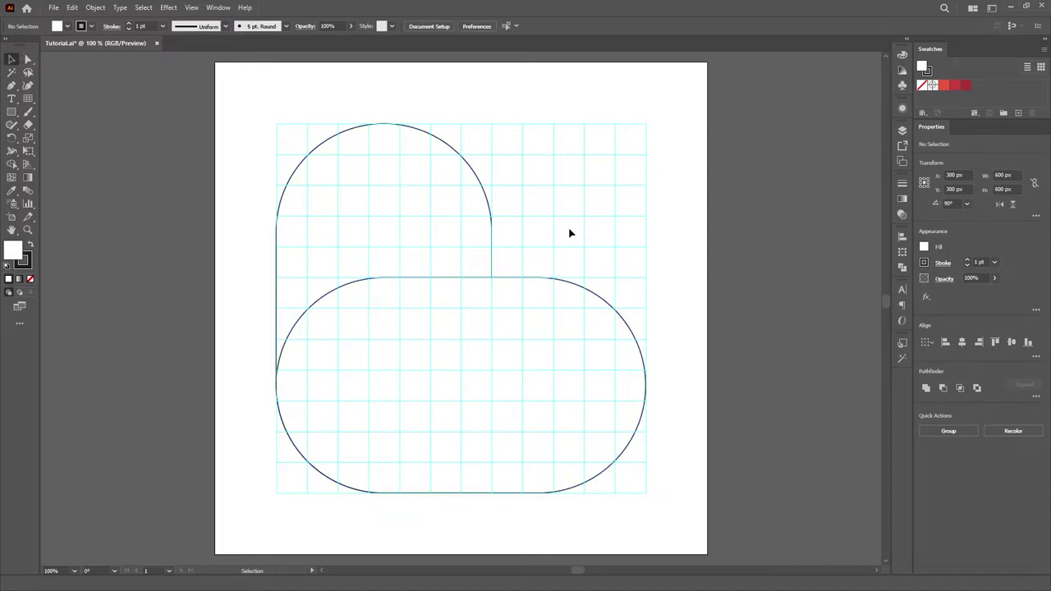
{"action": "left_click", "coordinate": [591, 306]}
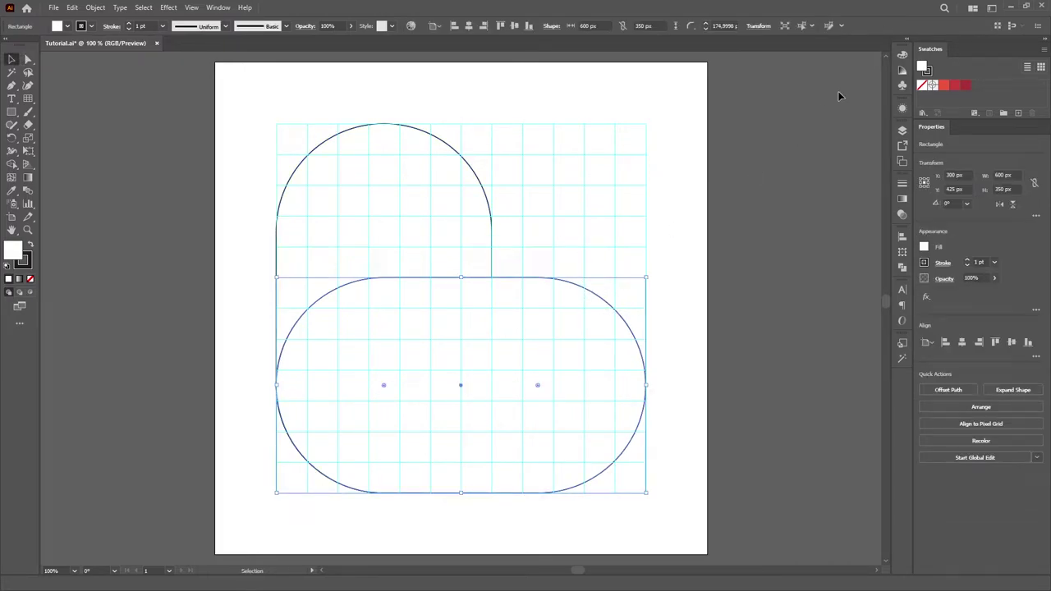
{"action": "left_click", "coordinate": [902, 54]}
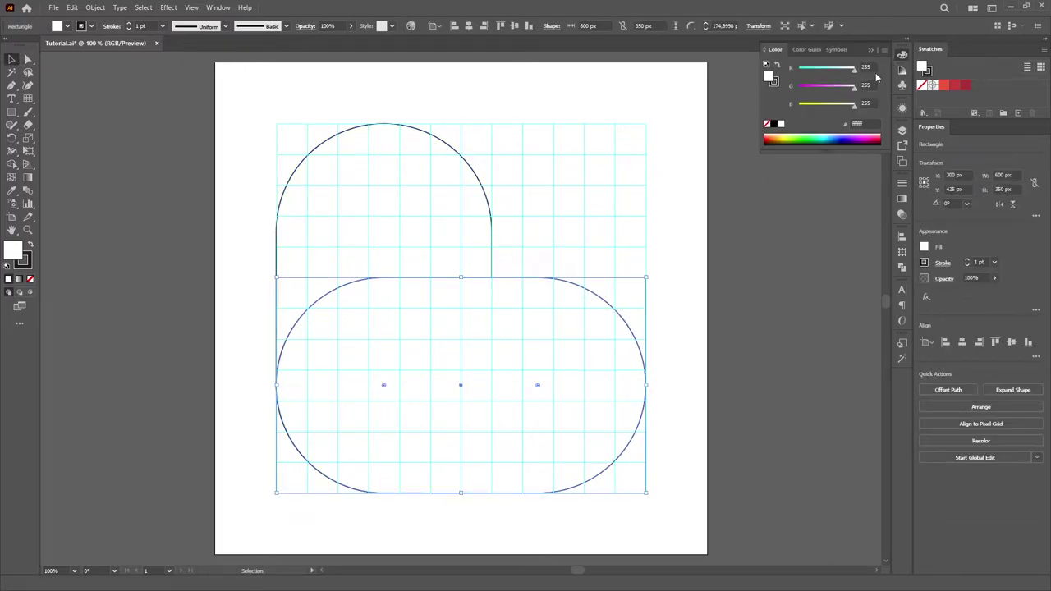
{"action": "left_click", "coordinate": [766, 124]}
{"action": "left_click", "coordinate": [774, 82]}
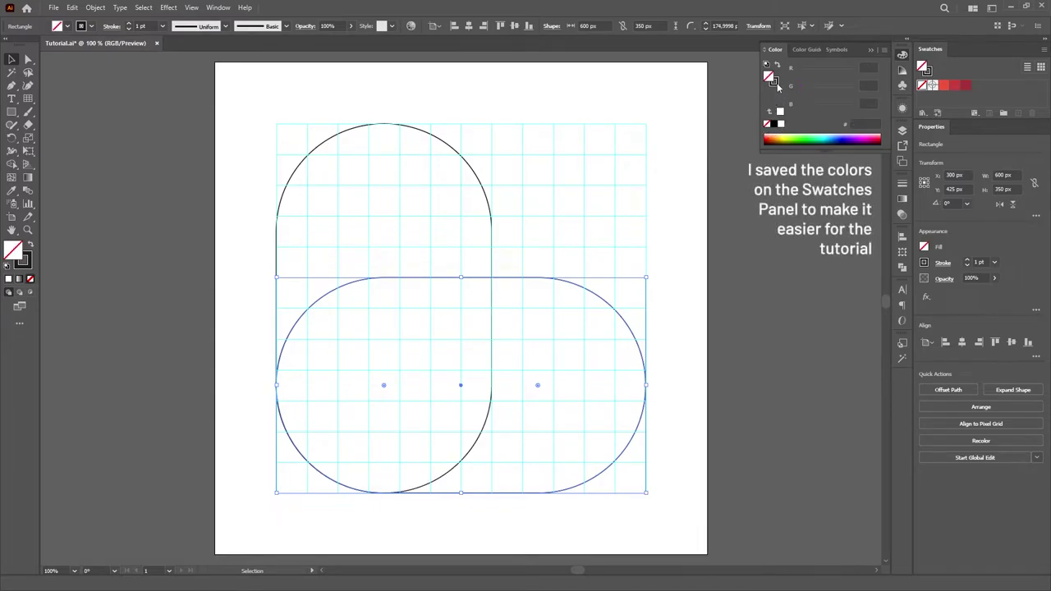
{"action": "left_click", "coordinate": [944, 87]}
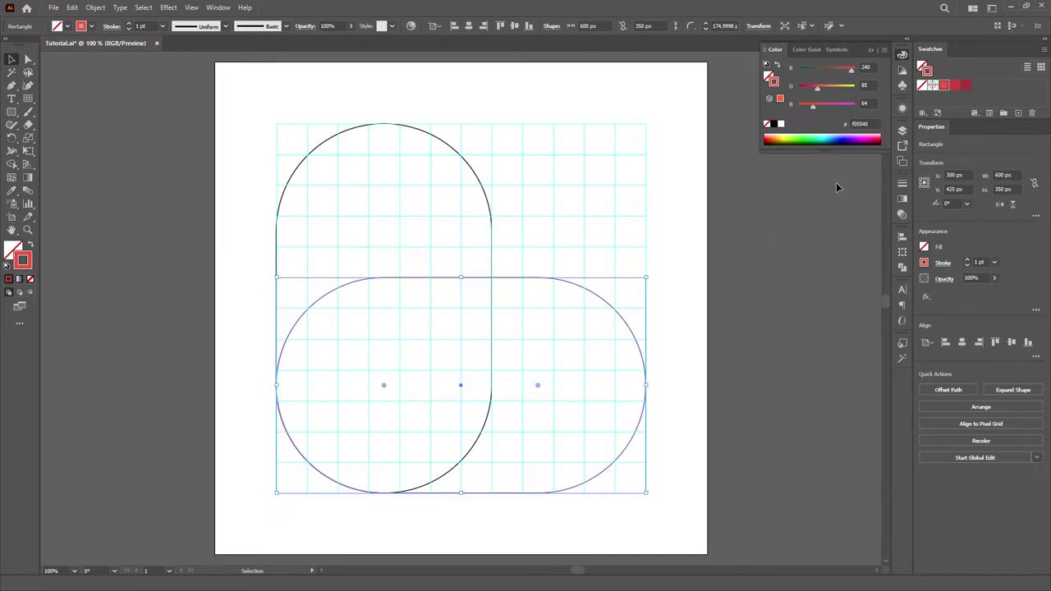
- Set the pill's stroke weight to 50 pt, aligned to the inside
{"action": "left_click", "coordinate": [902, 183]}
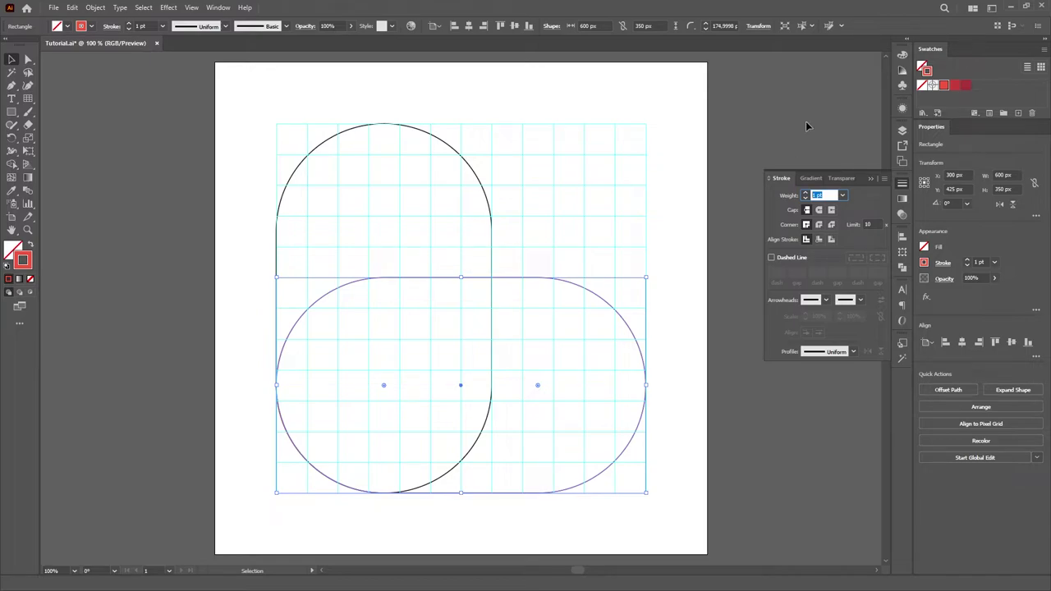
{"action": "type", "text": "50"}
{"action": "key", "text": "Return"}
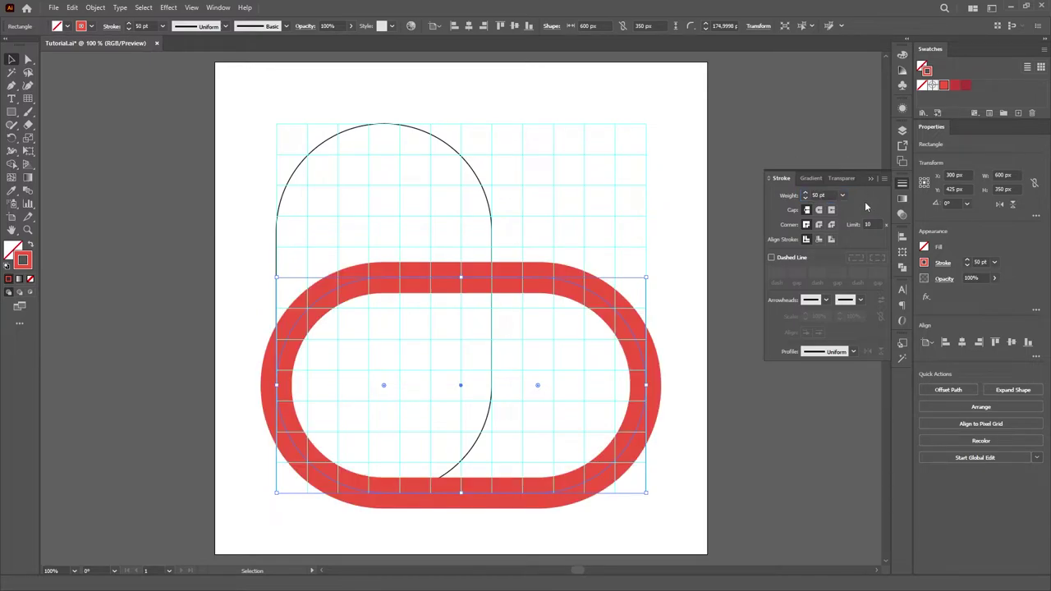
{"action": "left_click", "coordinate": [817, 239]}
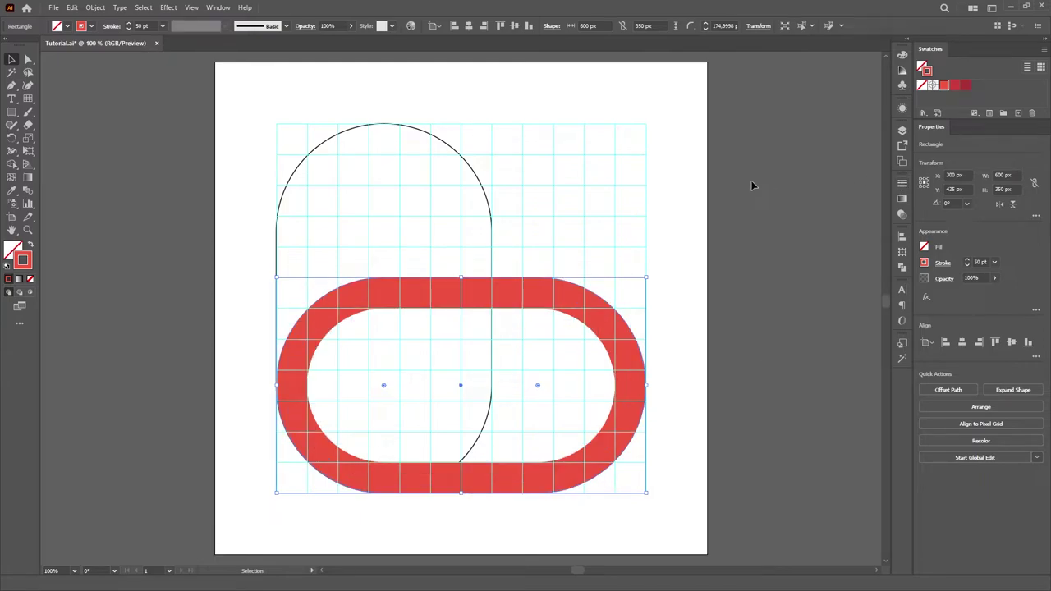
{"action": "left_click_drag", "start_coordinate": [570, 182], "coordinate": [467, 215]}
- Remove the vertical arch's outline and fill it solid dark red
{"action": "left_click", "coordinate": [902, 54]}
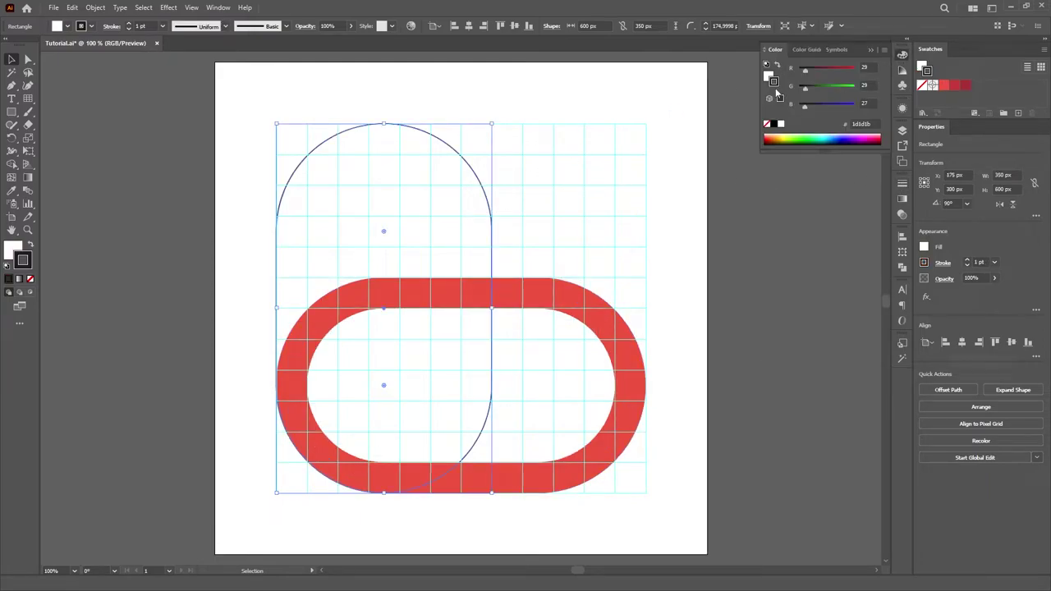
{"action": "left_click", "coordinate": [766, 124]}
{"action": "left_click", "coordinate": [768, 76]}
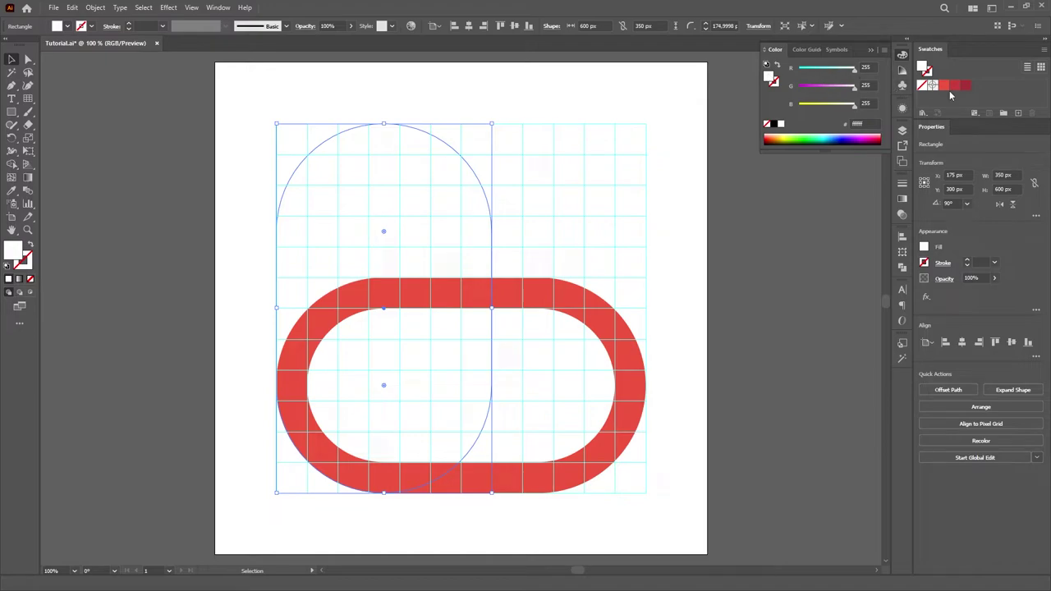
{"action": "left_click", "coordinate": [943, 85]}
{"action": "left_click", "coordinate": [883, 44]}
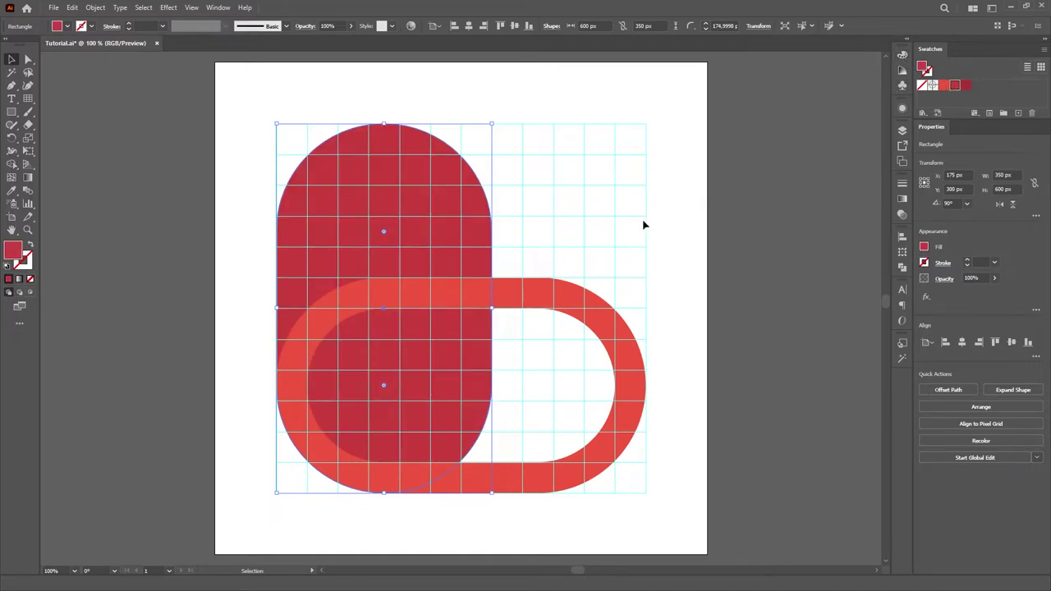
{"action": "left_click", "coordinate": [600, 236]}
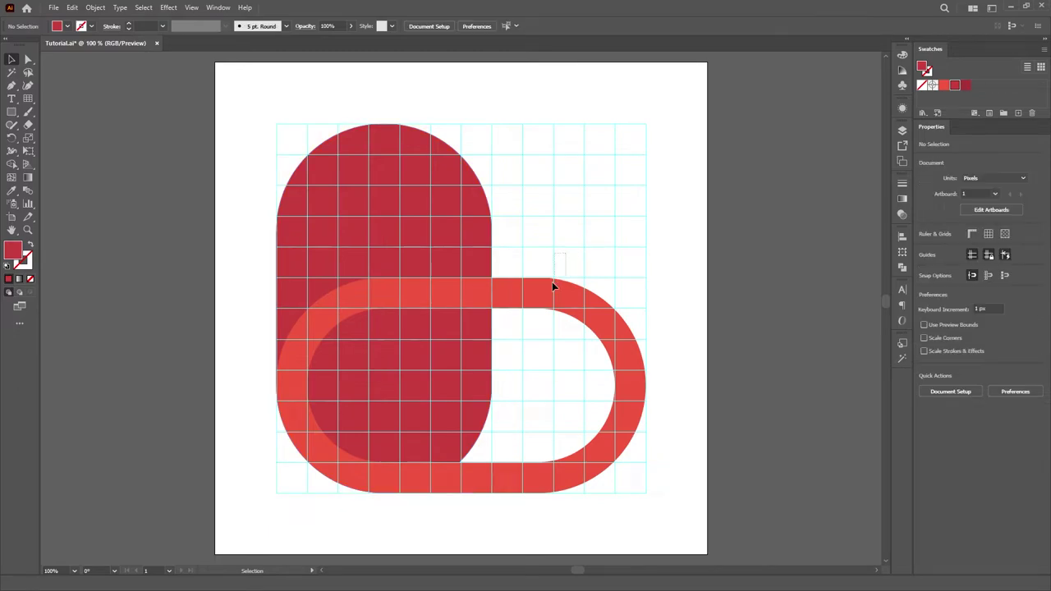
{"action": "left_click", "coordinate": [524, 343]}
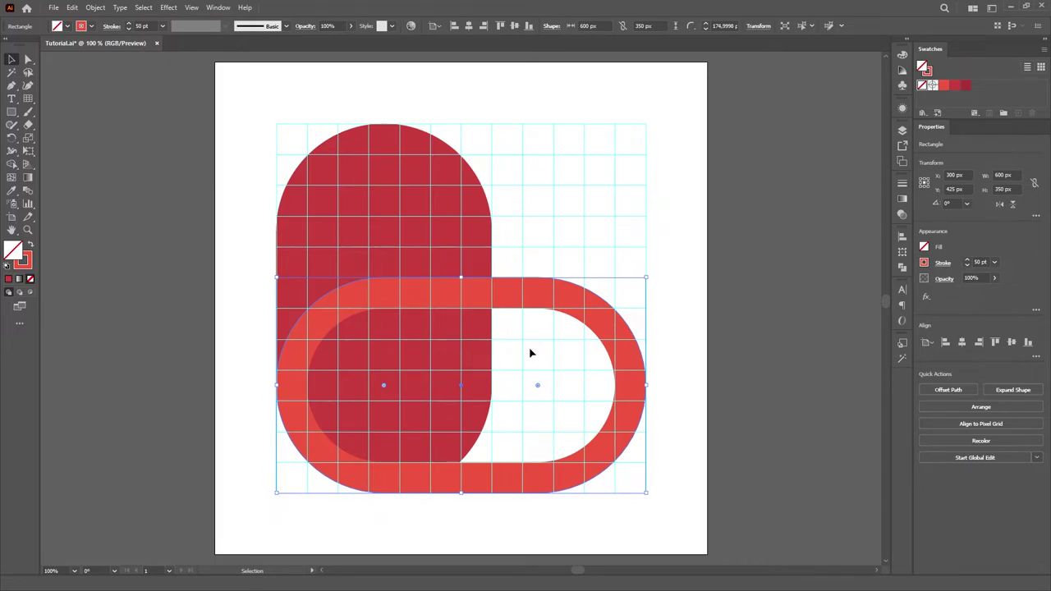
- Paste a copy of the red ring in front with Ctrl+C and Ctrl+F, undoing a stray nudge
{"action": "key", "text": "ctrl+c"}
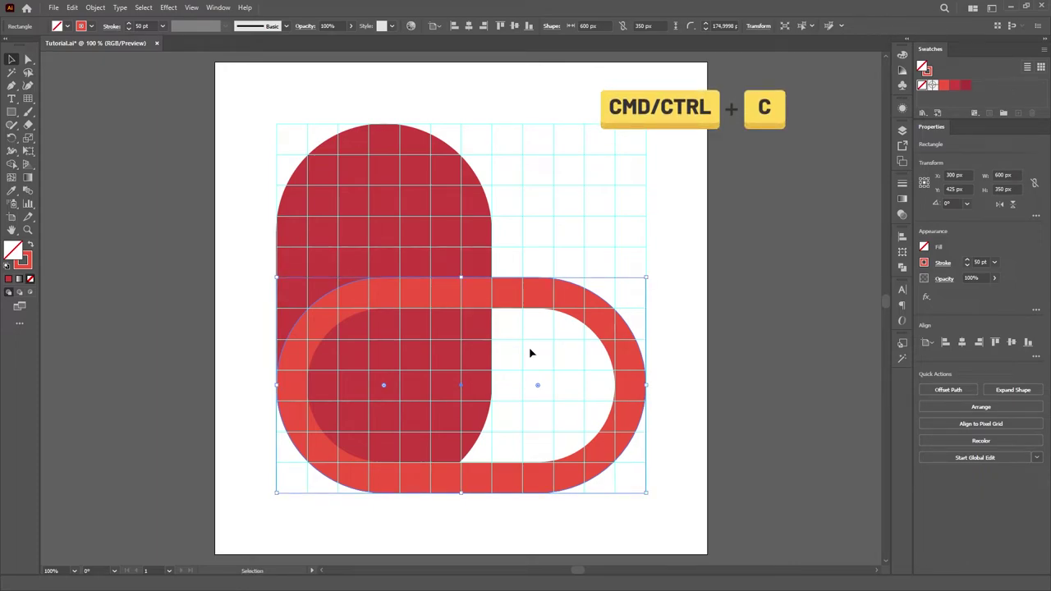
{"action": "key", "text": "ctrl+f"}
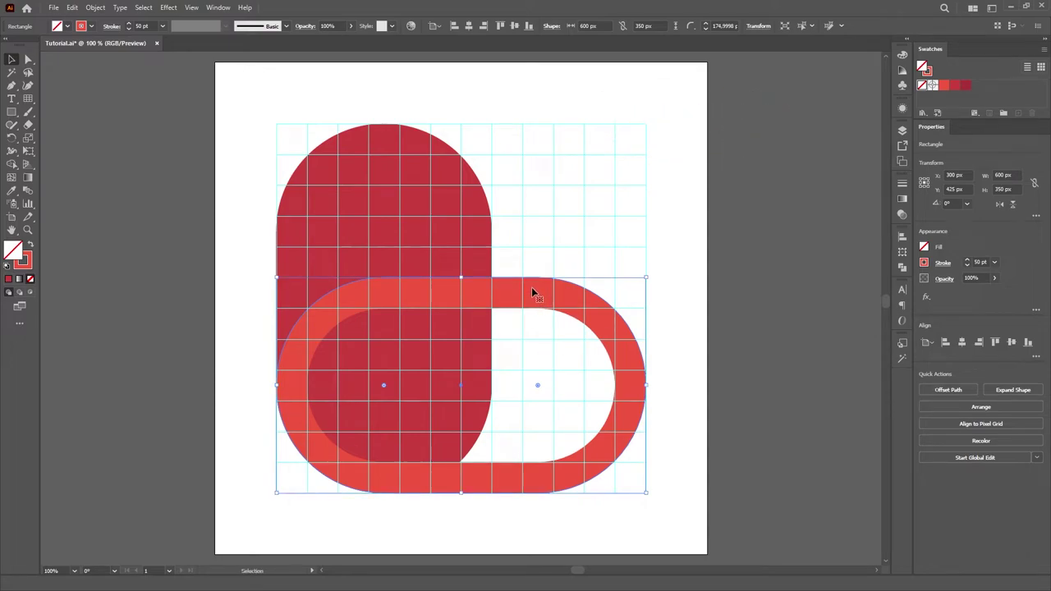
{"action": "left_click_drag", "start_coordinate": [532, 292], "coordinate": [591, 353]}
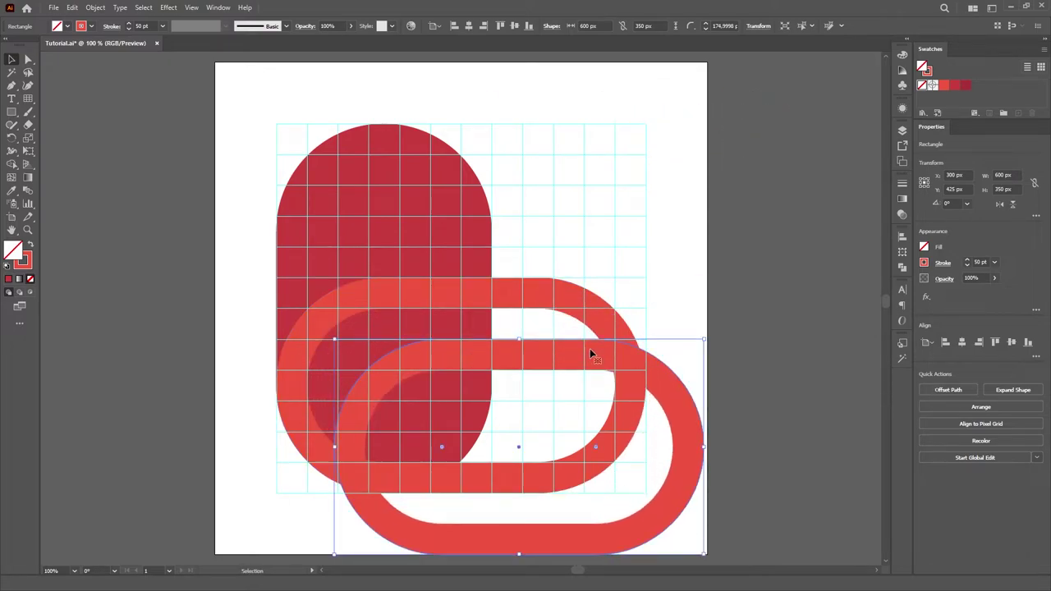
{"action": "key", "text": "ctrl+z"}
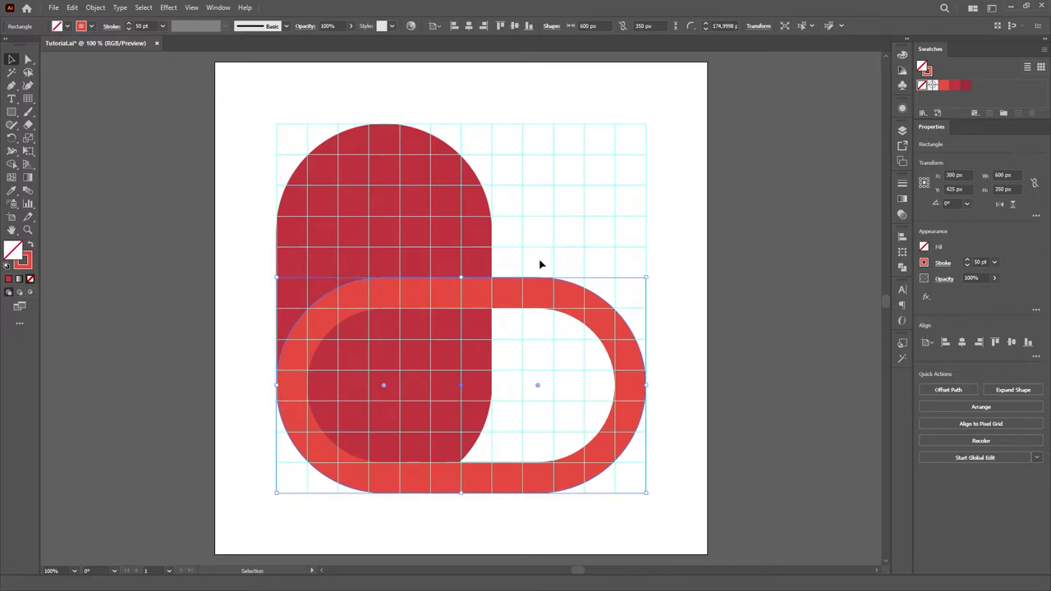
{"action": "left_click", "coordinate": [540, 264]}
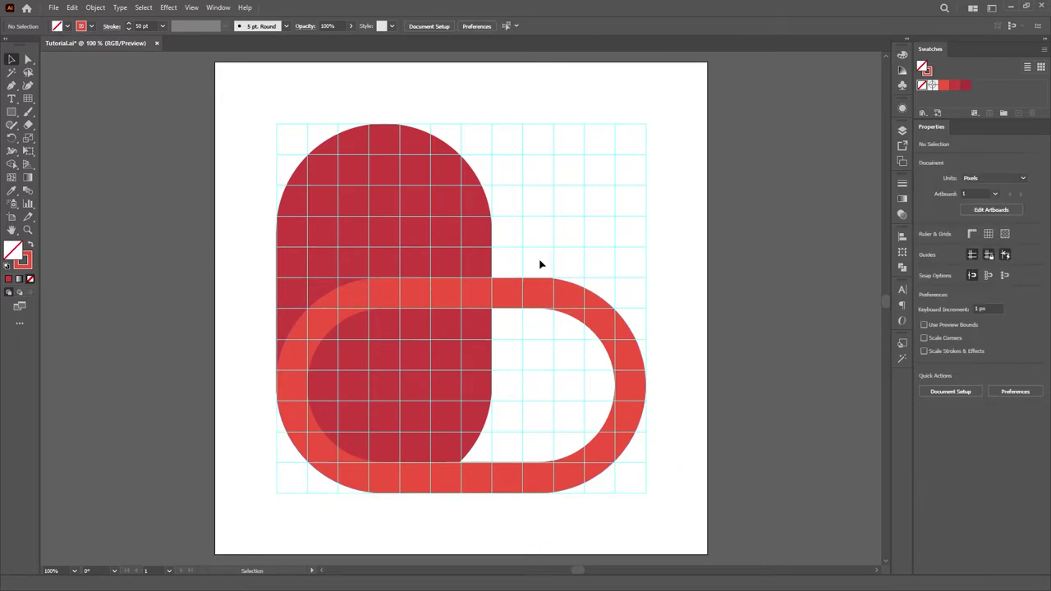
{"action": "left_click", "coordinate": [540, 300]}
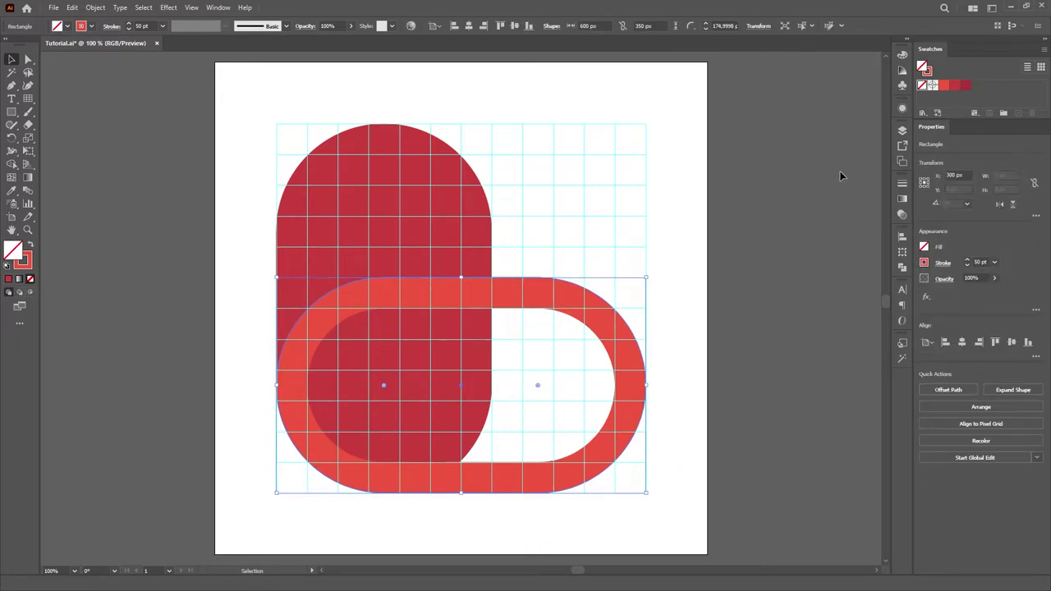
- Align the ring copy's stroke to the outside and colour it dark red
{"action": "left_click", "coordinate": [902, 184]}
{"action": "left_click", "coordinate": [832, 239]}
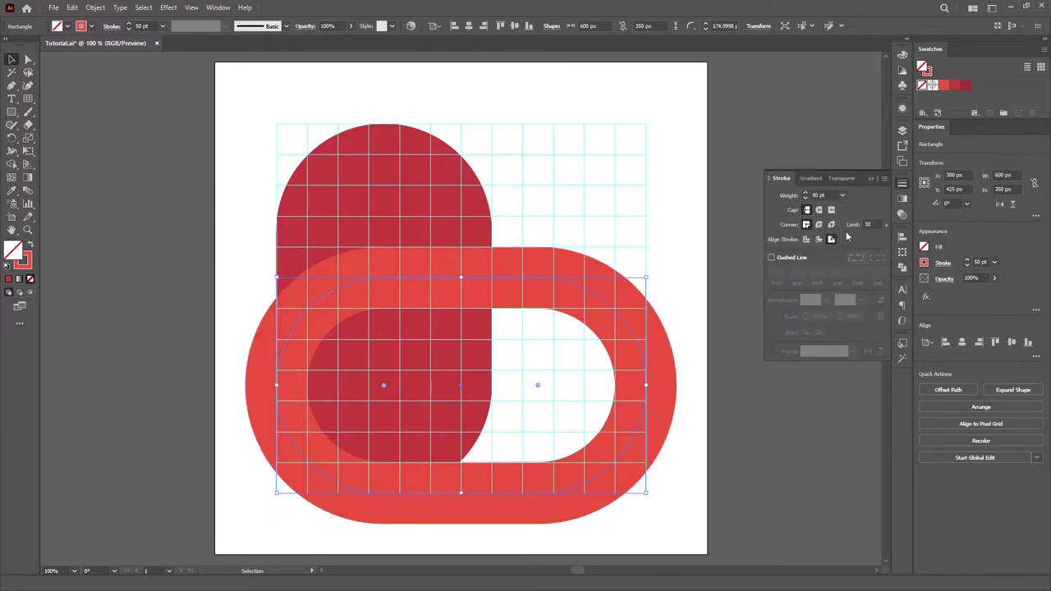
{"action": "left_click", "coordinate": [903, 56]}
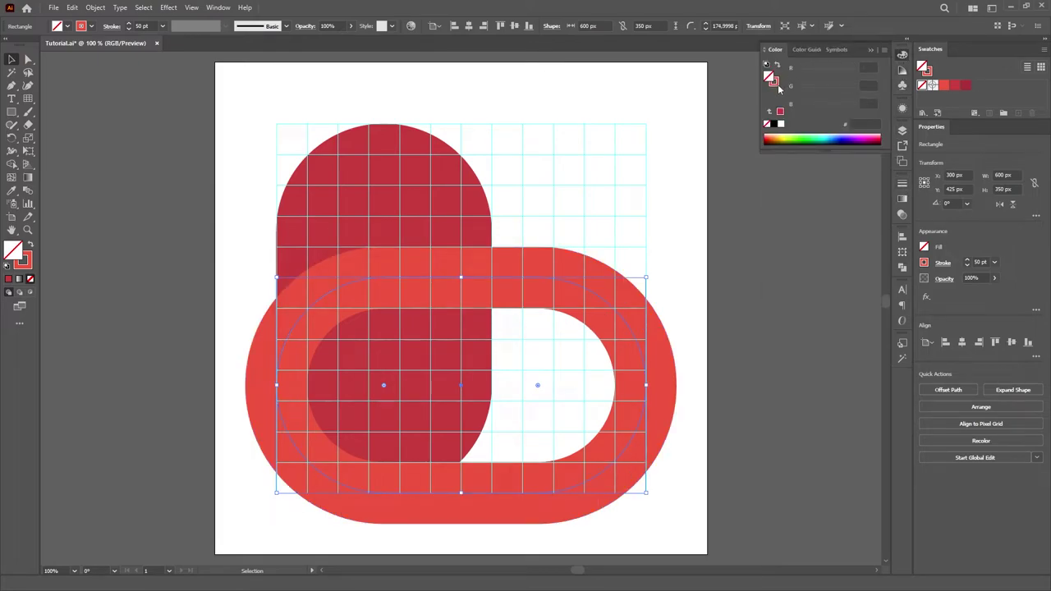
{"action": "left_click", "coordinate": [967, 87]}
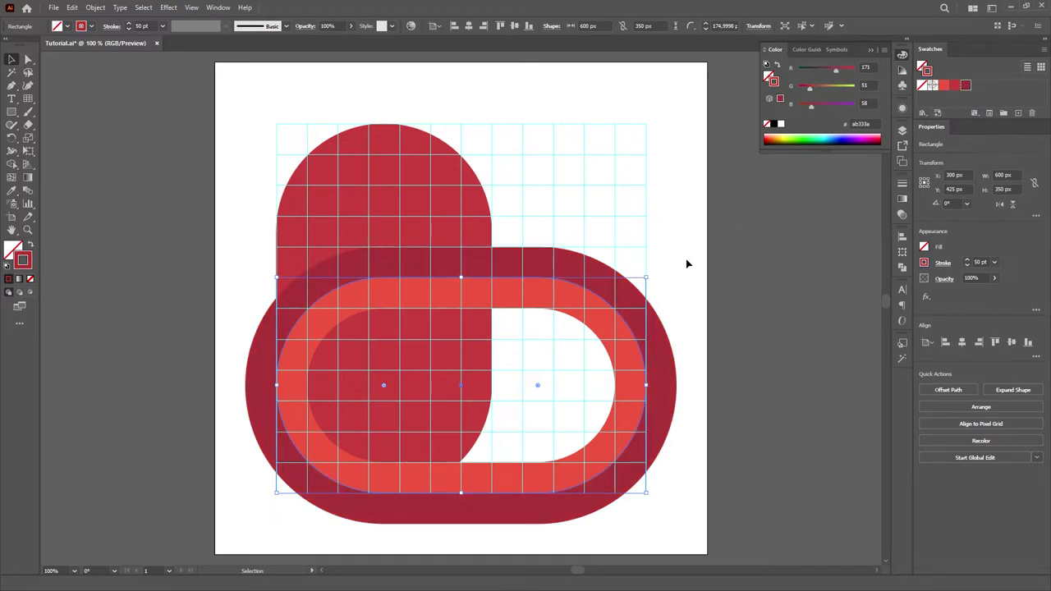
{"action": "left_click", "coordinate": [686, 259]}
{"action": "left_click", "coordinate": [901, 58]}
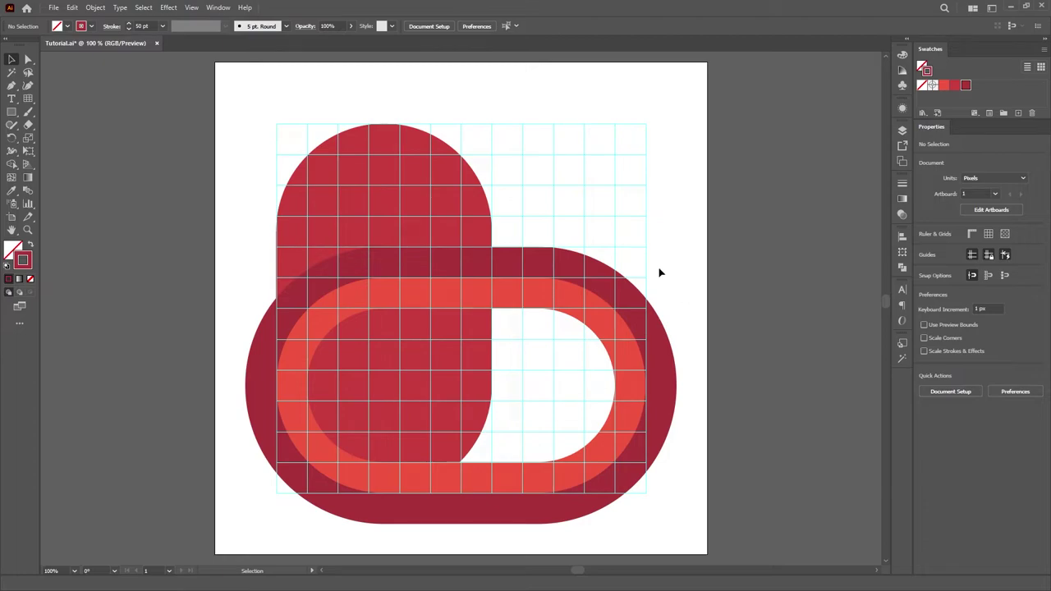
- Expand Appearance on the dark-red-stroked ring to make a 700 × 450 px compound path
{"action": "left_click_drag", "start_coordinate": [607, 226], "coordinate": [530, 343]}
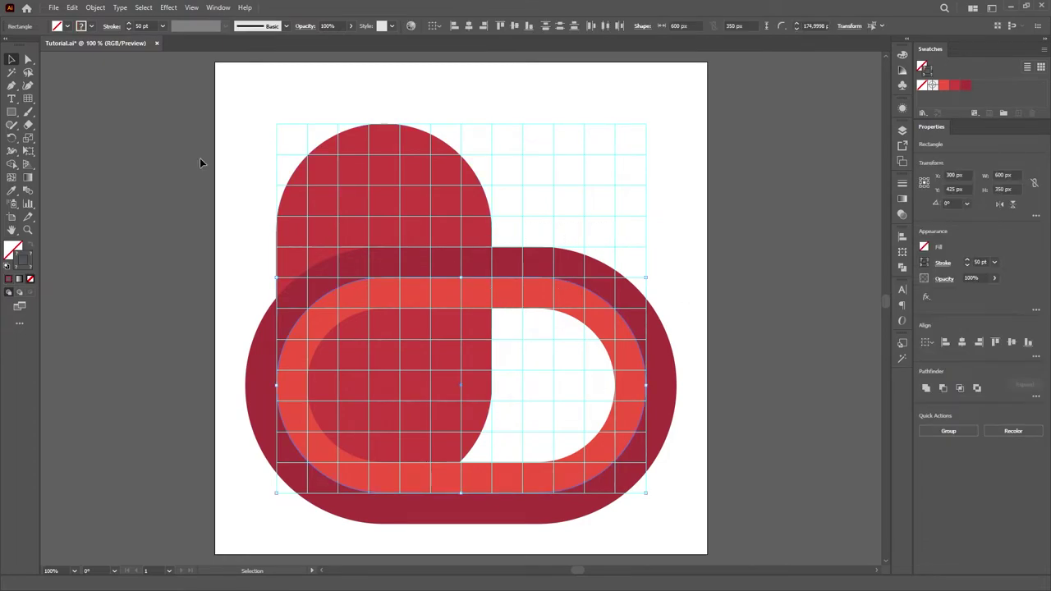
{"action": "left_click", "coordinate": [95, 8]}
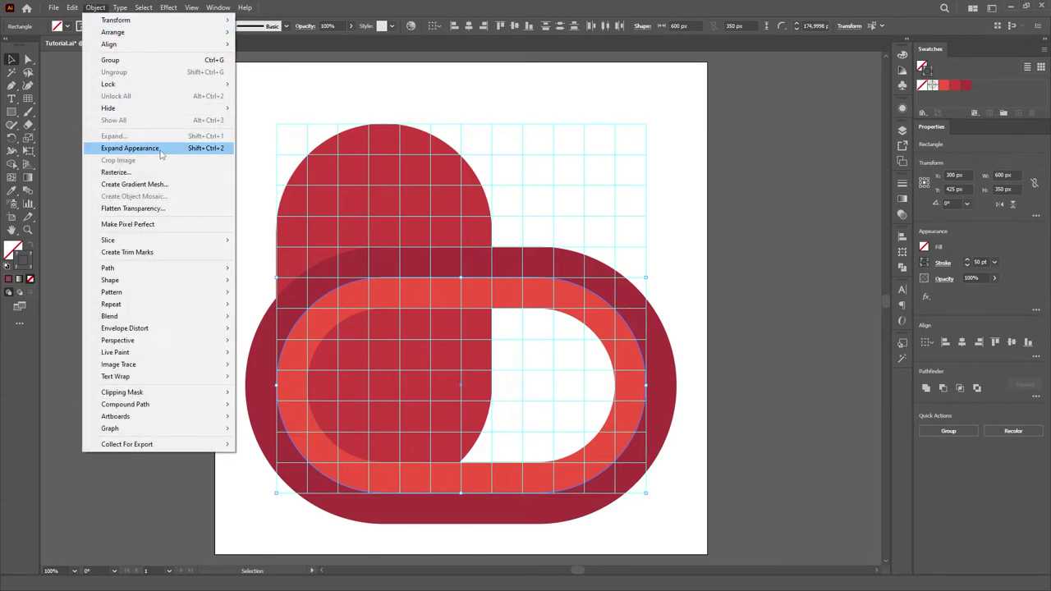
{"action": "left_click", "coordinate": [161, 149]}
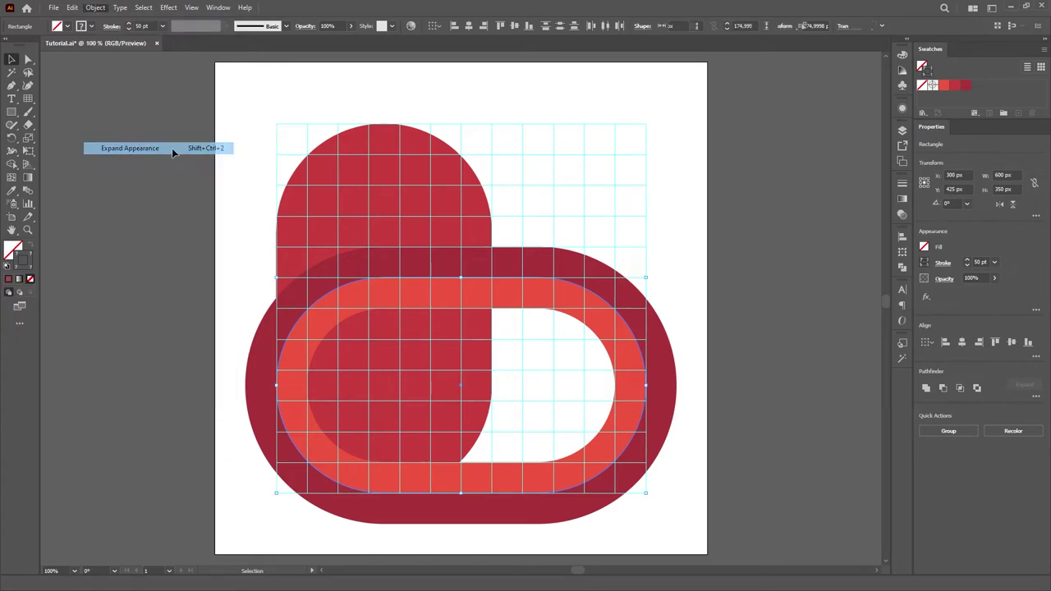
{"action": "left_click", "coordinate": [760, 277]}
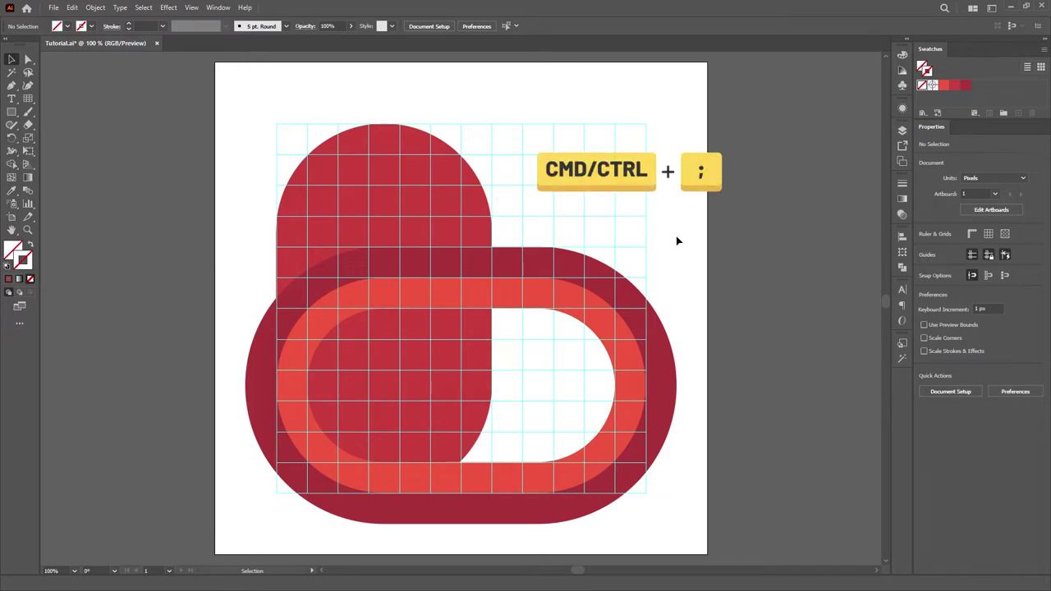
- Hide the guides and select the arch, light ring and dark band together for shape building
{"action": "key", "text": "ctrl+semicolon"}
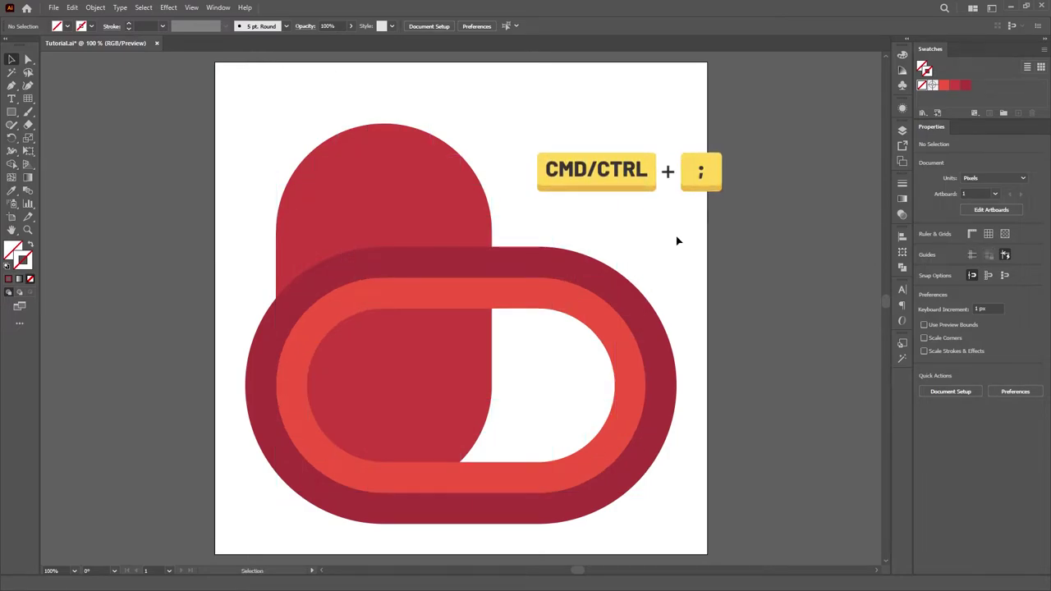
{"action": "left_click_drag", "start_coordinate": [642, 178], "coordinate": [364, 398]}
{"action": "key", "text": "shift+m"}
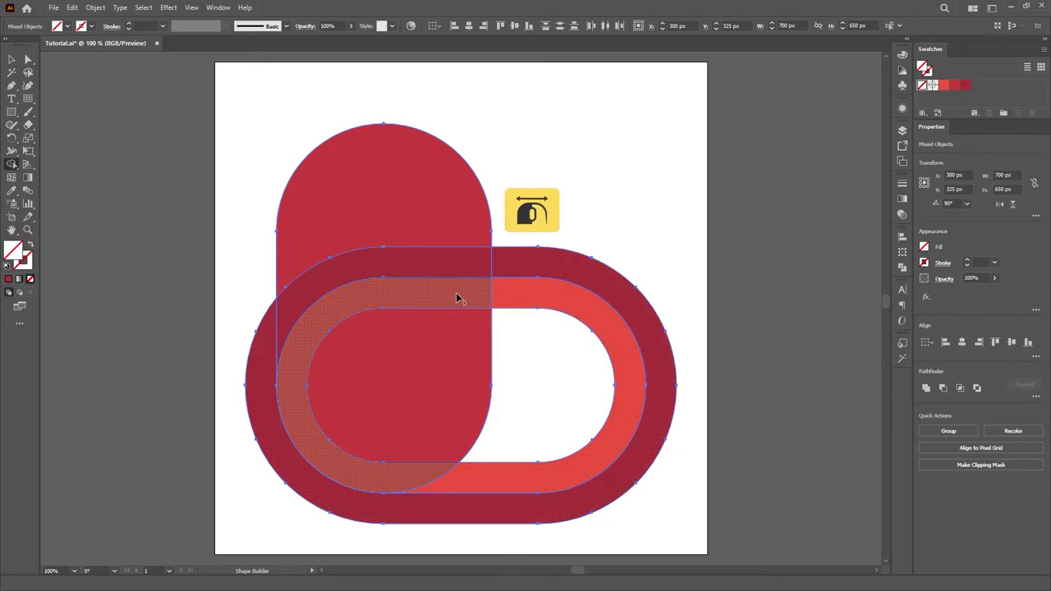
- Merge the inner ring regions, then delete the centre fill and the outer dark band
{"action": "left_click_drag", "start_coordinate": [455, 292], "coordinate": [526, 299]}
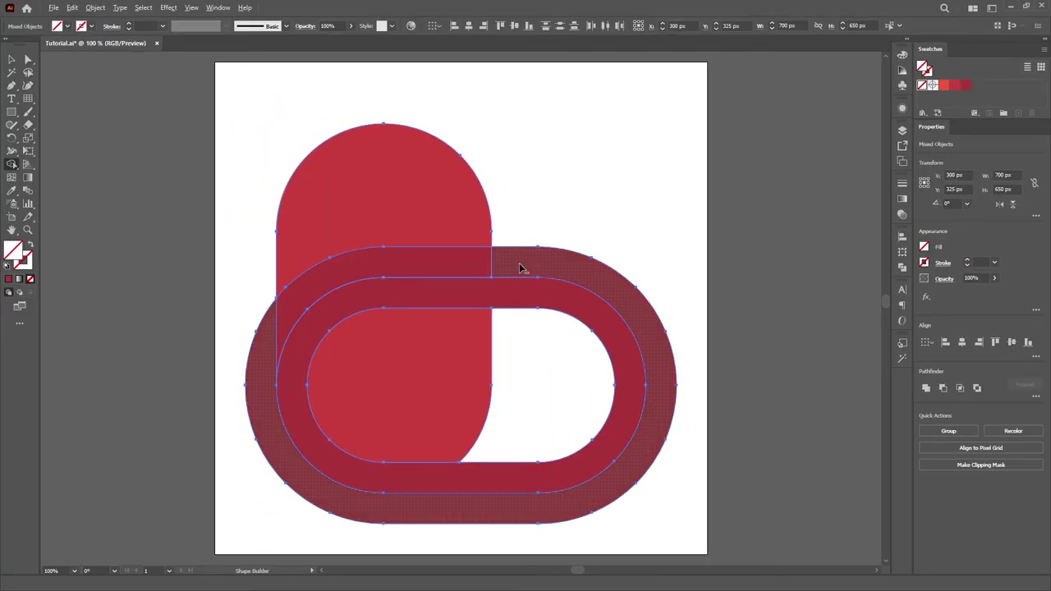
{"action": "left_click", "coordinate": [441, 368], "text": "alt"}
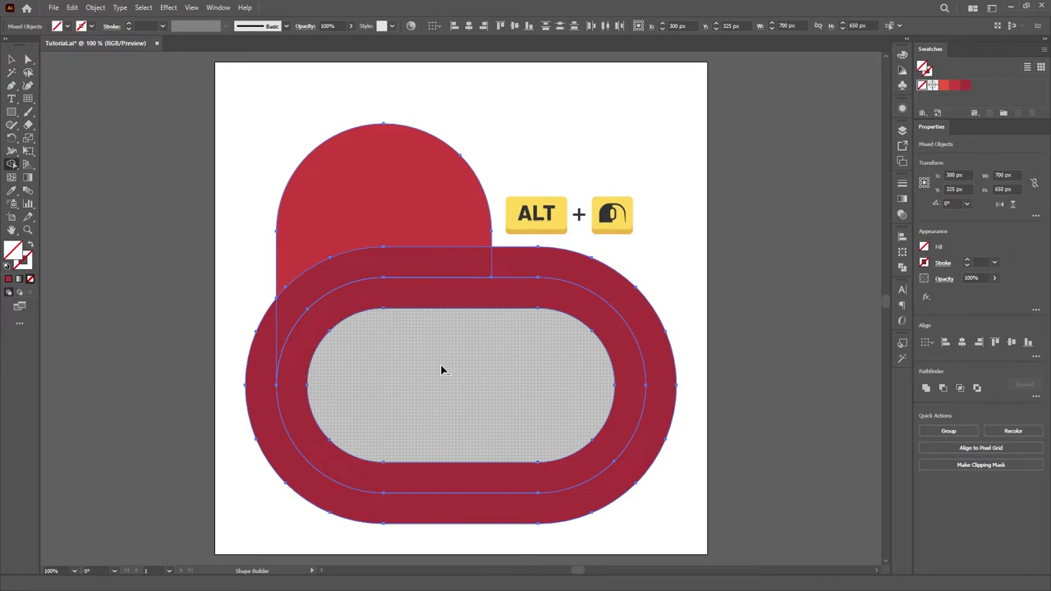
{"action": "left_click", "coordinate": [572, 264], "text": "alt"}
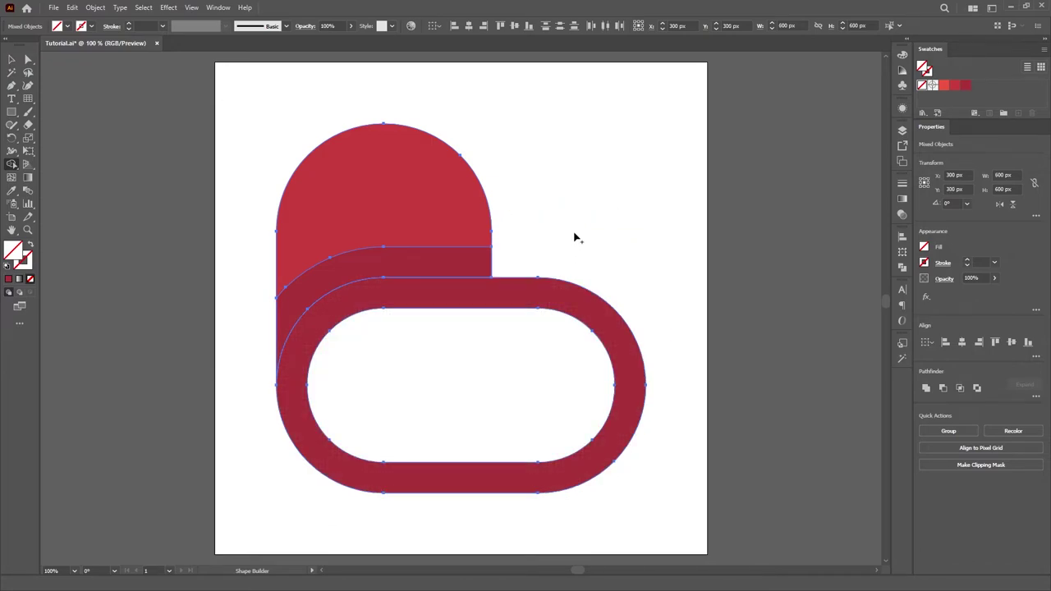
{"action": "key", "text": "v"}
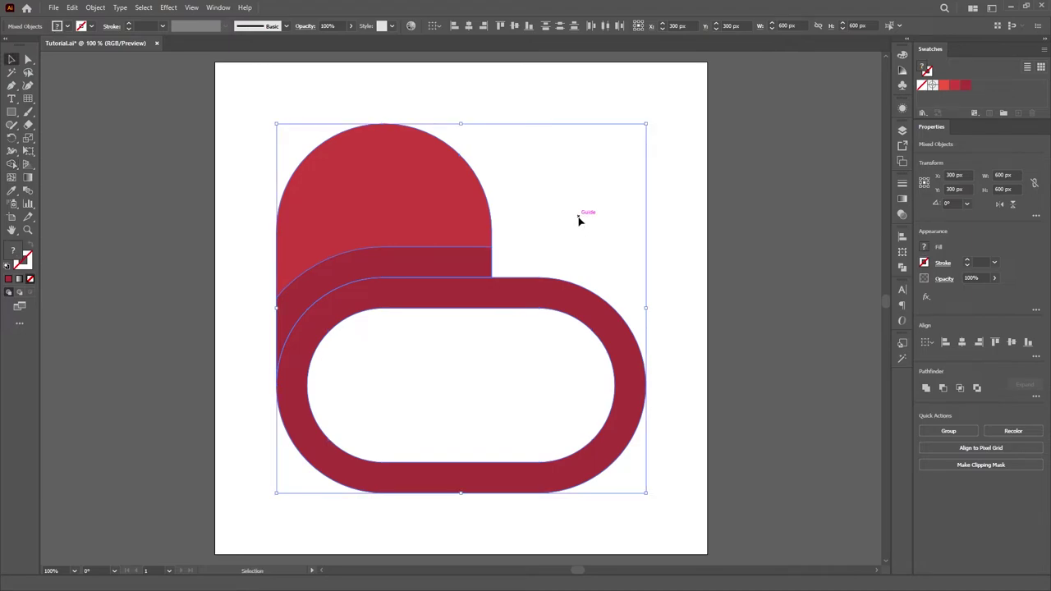
{"action": "left_click", "coordinate": [579, 219]}
- Recolour the ring with the lighter red swatch and show the guide grid again
{"action": "left_click", "coordinate": [580, 289]}
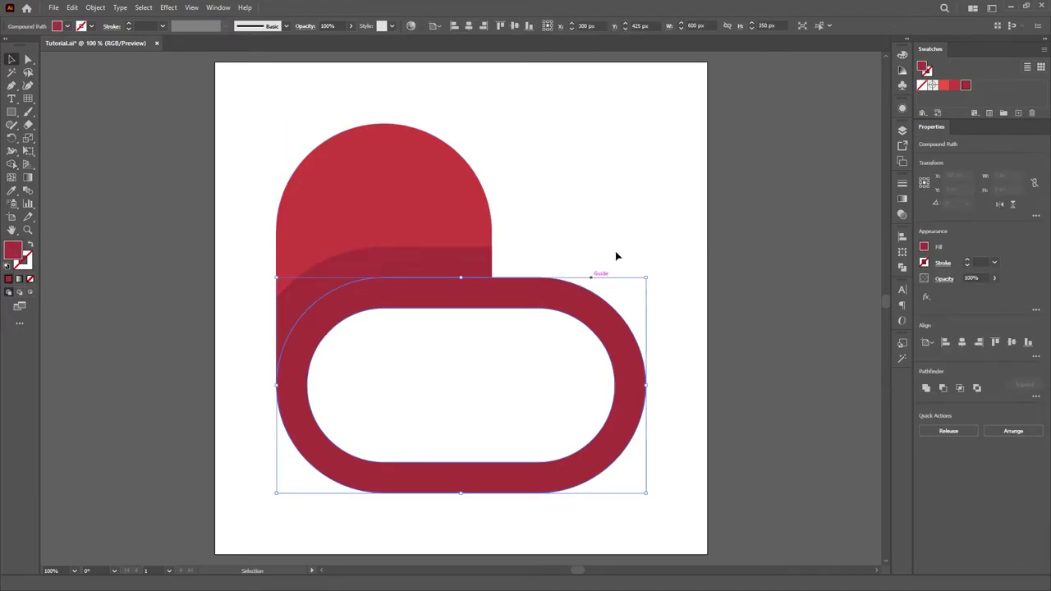
{"action": "left_click", "coordinate": [943, 85]}
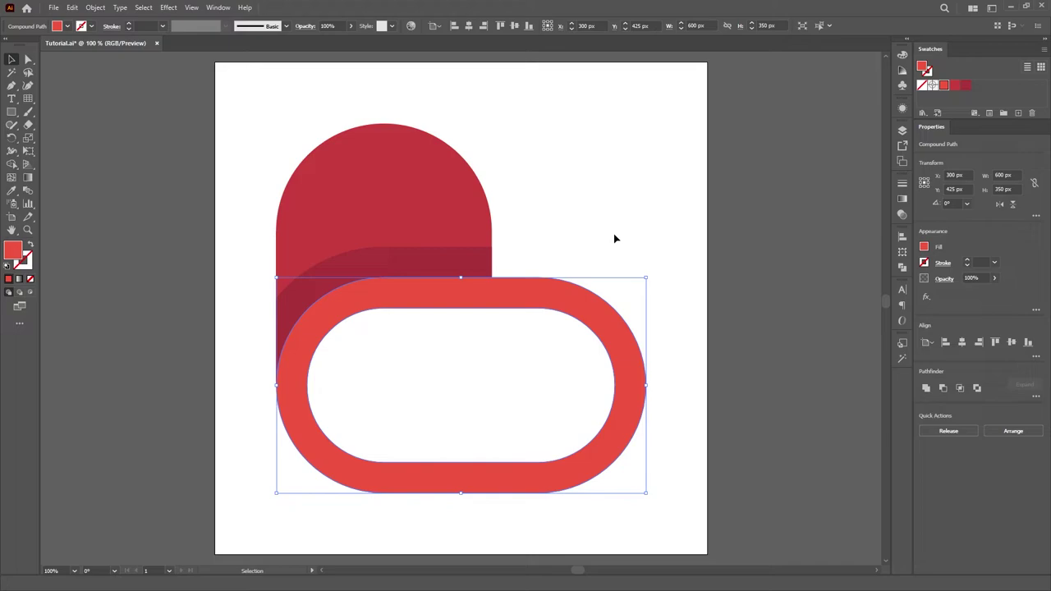
{"action": "left_click", "coordinate": [575, 220]}
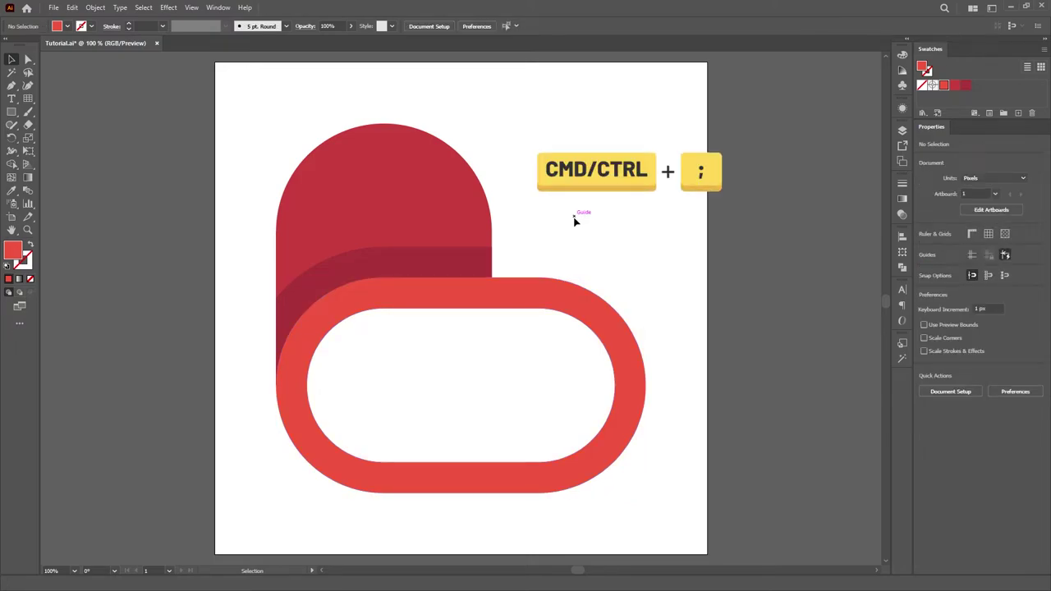
{"action": "key", "text": "ctrl+semicolon"}
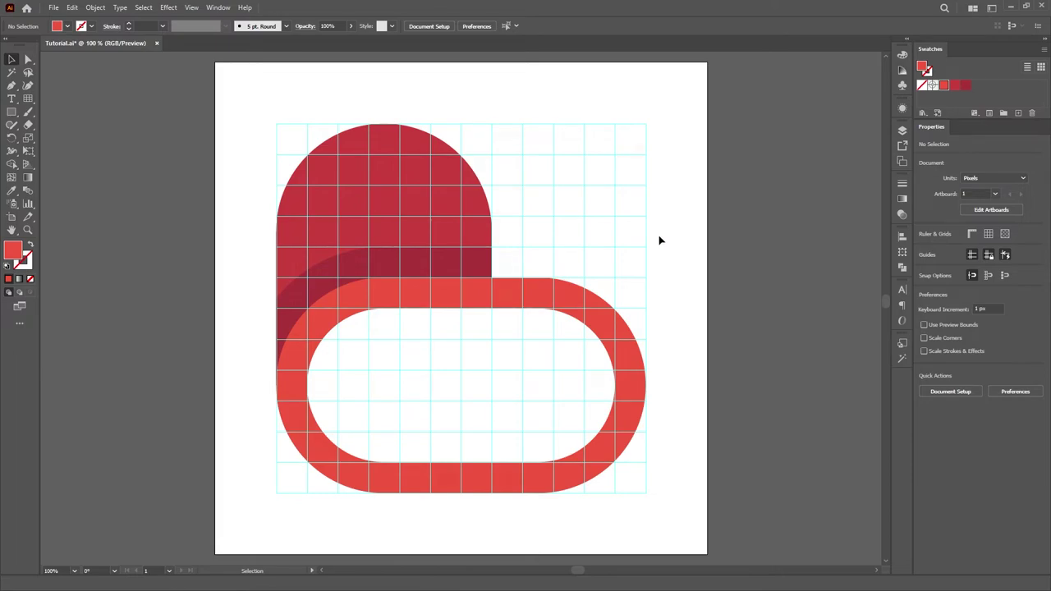
{"action": "key", "text": "l"}
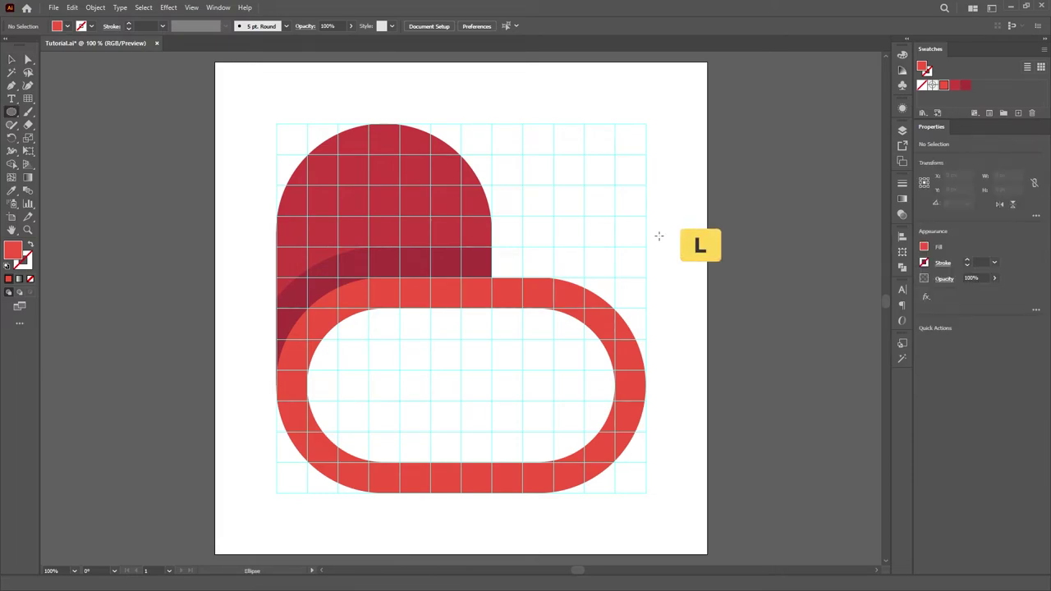
- Create a 50 × 50 px circle on the controller's right side
{"action": "left_click", "coordinate": [497, 357]}
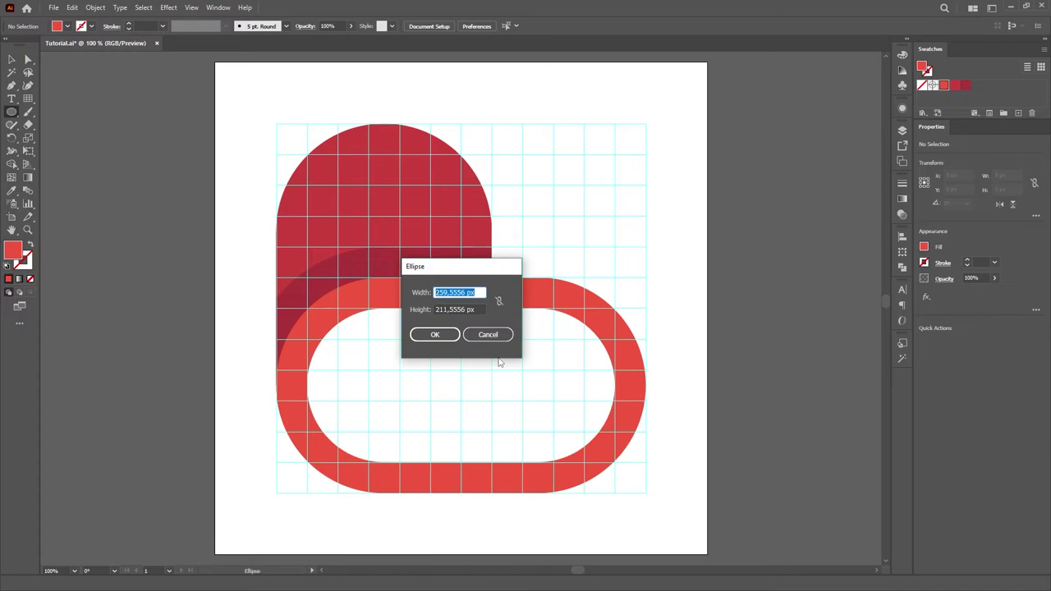
{"action": "type", "text": "50"}
{"action": "key", "text": "Tab"}
{"action": "type", "text": "50"}
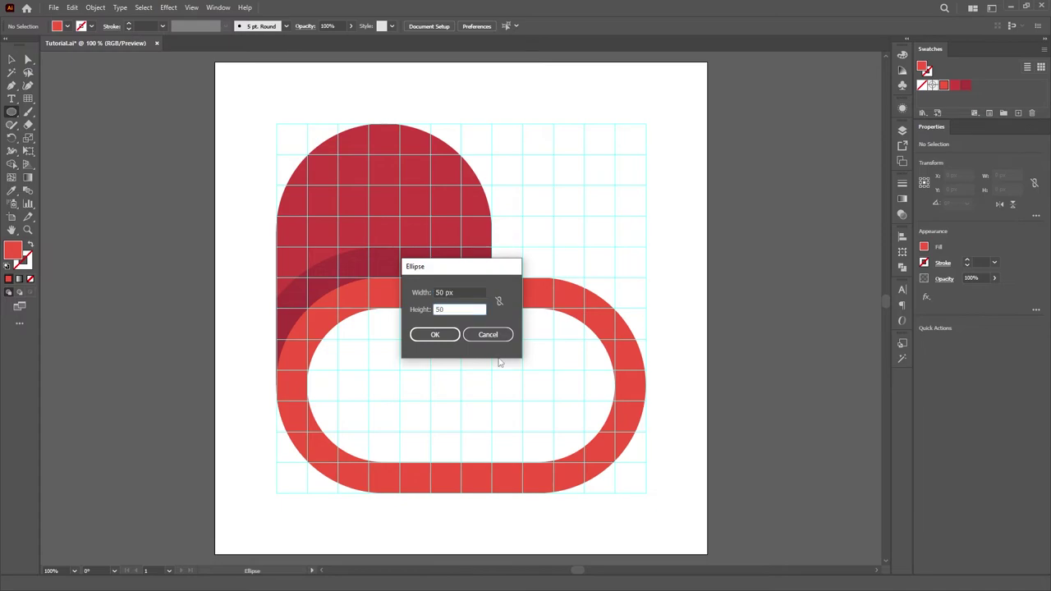
{"action": "left_click", "coordinate": [430, 335]}
{"action": "key", "text": "c"}
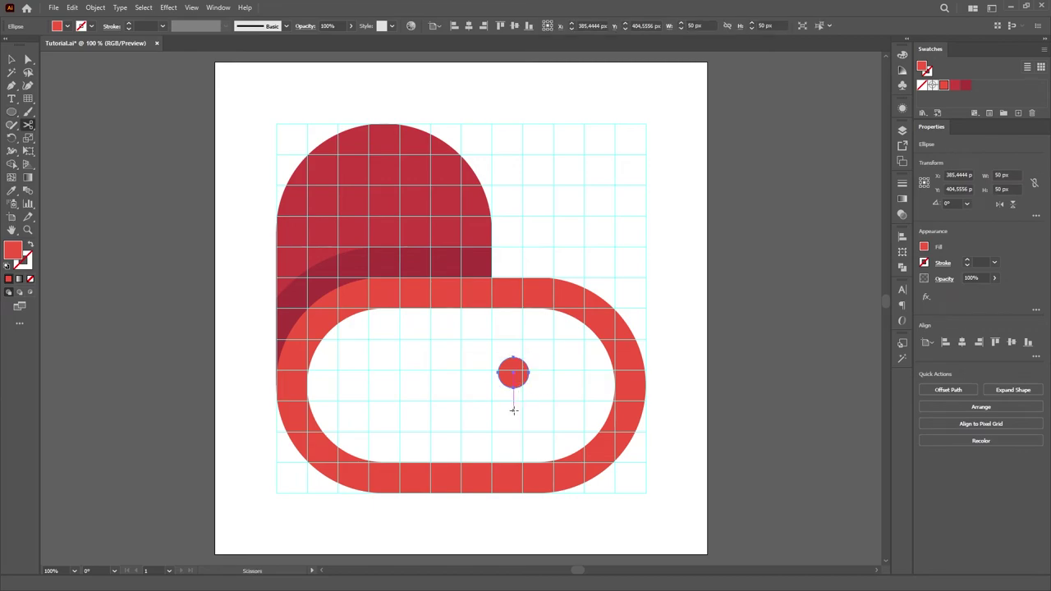
- Place circle copies 25 px apart to form the four-button diamond
{"action": "key", "text": "v"}
{"action": "left_click", "coordinate": [512, 410]}
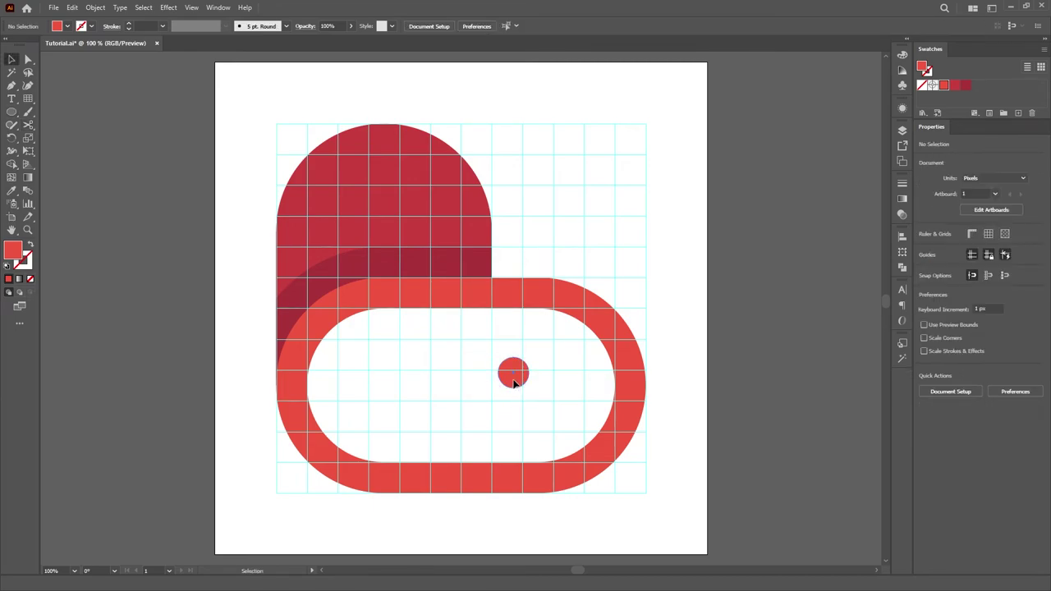
{"action": "left_click_drag", "start_coordinate": [513, 380], "coordinate": [578, 397]}
{"action": "left_click", "coordinate": [539, 418]}
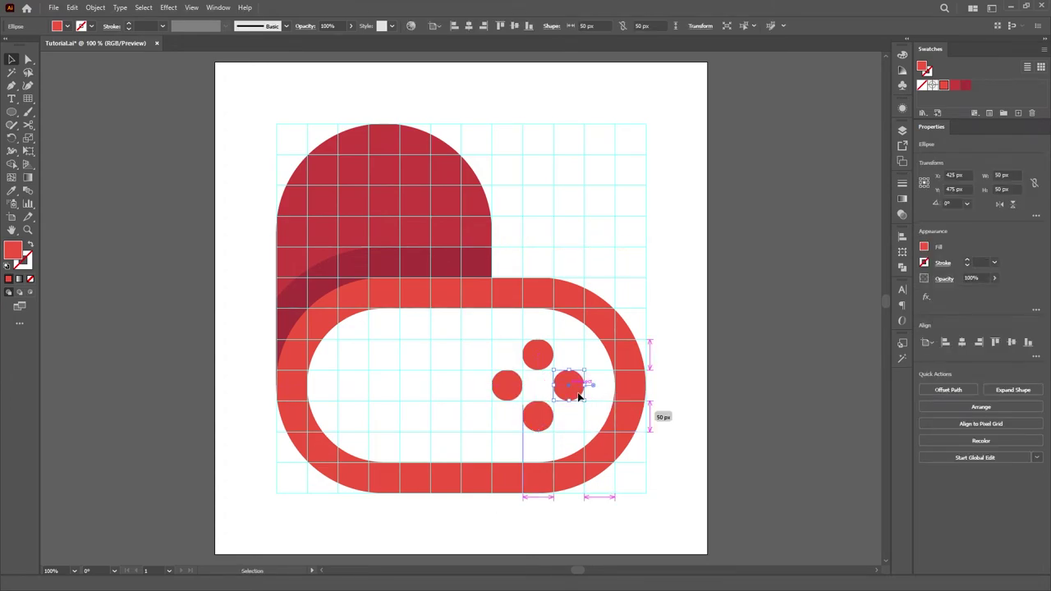
- Draw a 50 × 150 px rounded rectangle and move it to the controller's left side
{"action": "left_click", "coordinate": [676, 340]}
{"action": "key", "text": "m"}
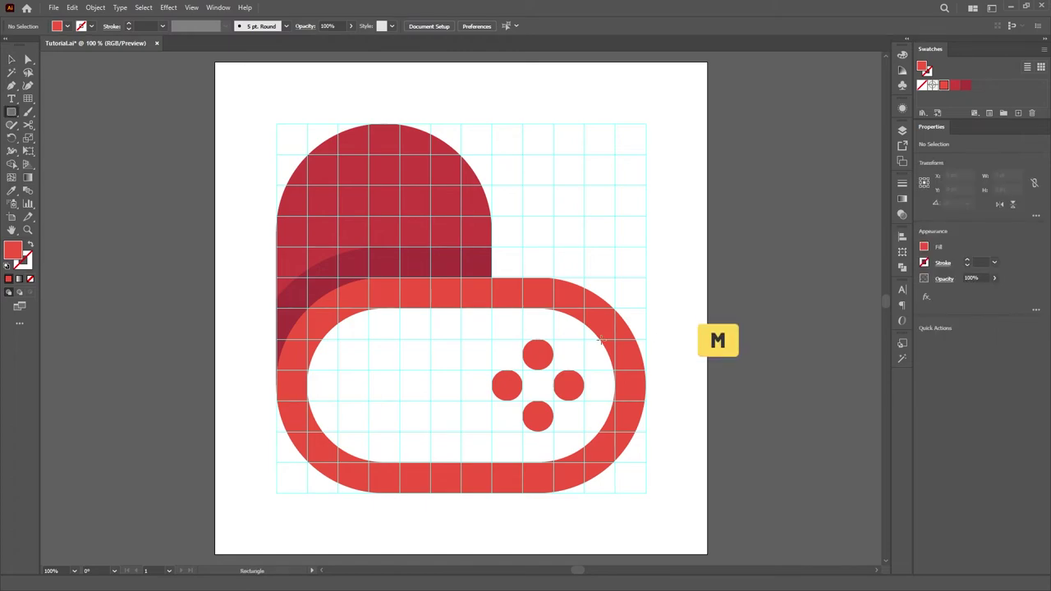
{"action": "left_click", "coordinate": [379, 361]}
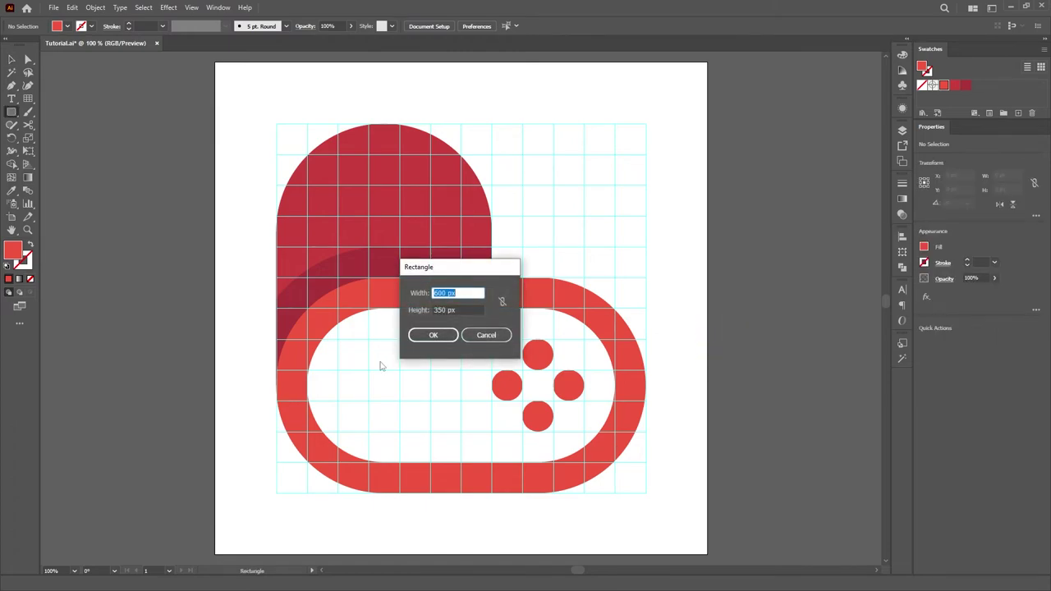
{"action": "type", "text": "50"}
{"action": "key", "text": "Tab"}
{"action": "type", "text": "150"}
{"action": "key", "text": "Return"}
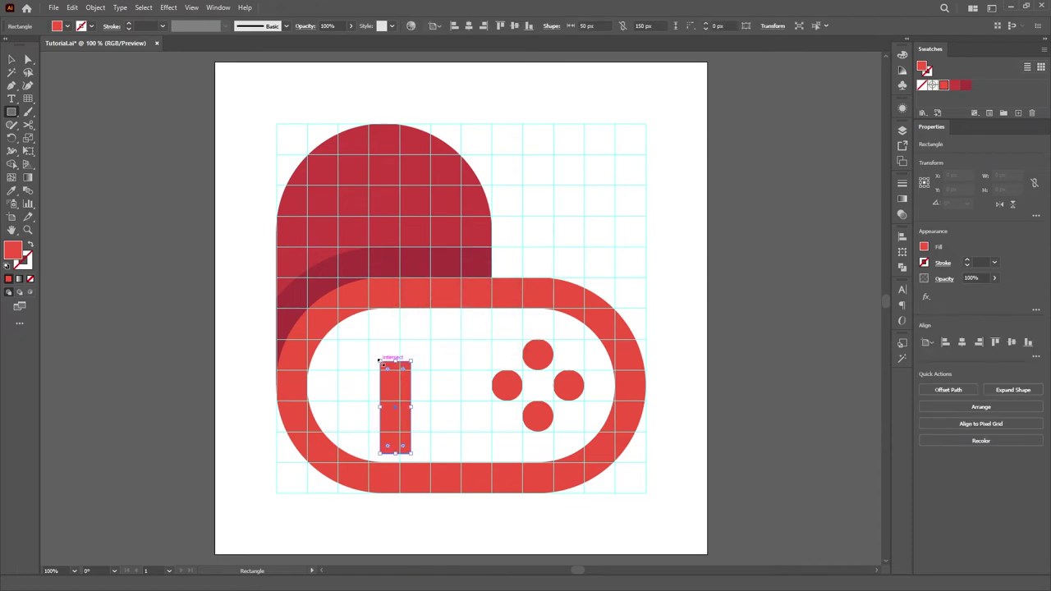
{"action": "key", "text": "v"}
{"action": "left_click", "coordinate": [411, 424]}
{"action": "left_click_drag", "start_coordinate": [395, 406], "coordinate": [389, 366]}
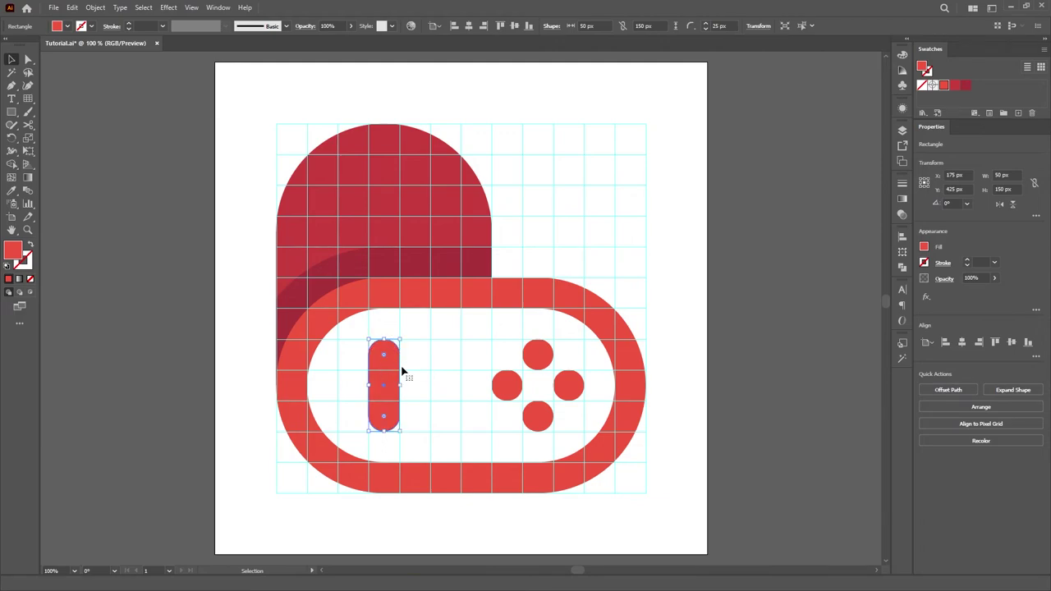
- Paste a copy in front, rotate it 90° into a cross, and merge both into one D-pad
{"action": "key", "text": "ctrl+c"}
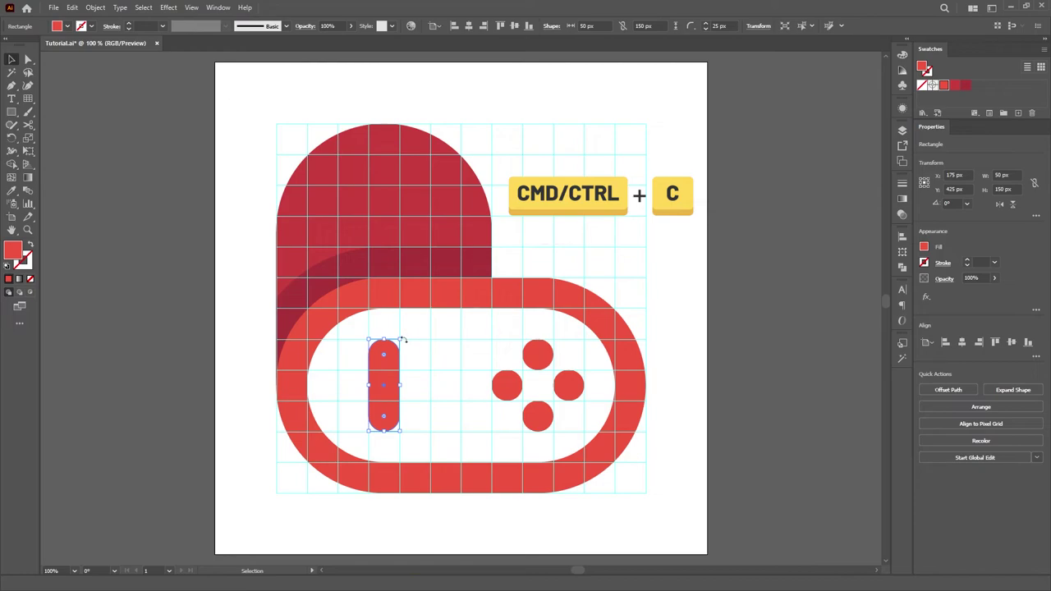
{"action": "key", "text": "ctrl+f"}
{"action": "left_click_drag", "start_coordinate": [402, 339], "coordinate": [426, 399]}
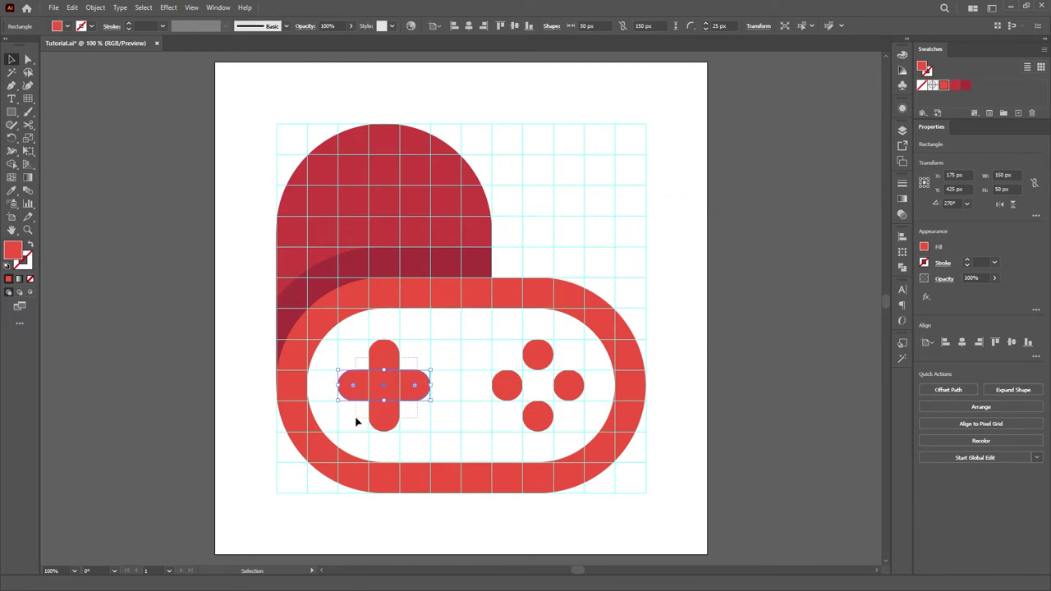
{"action": "key", "text": "ctrl+a"}
{"action": "key", "text": "shift+m"}
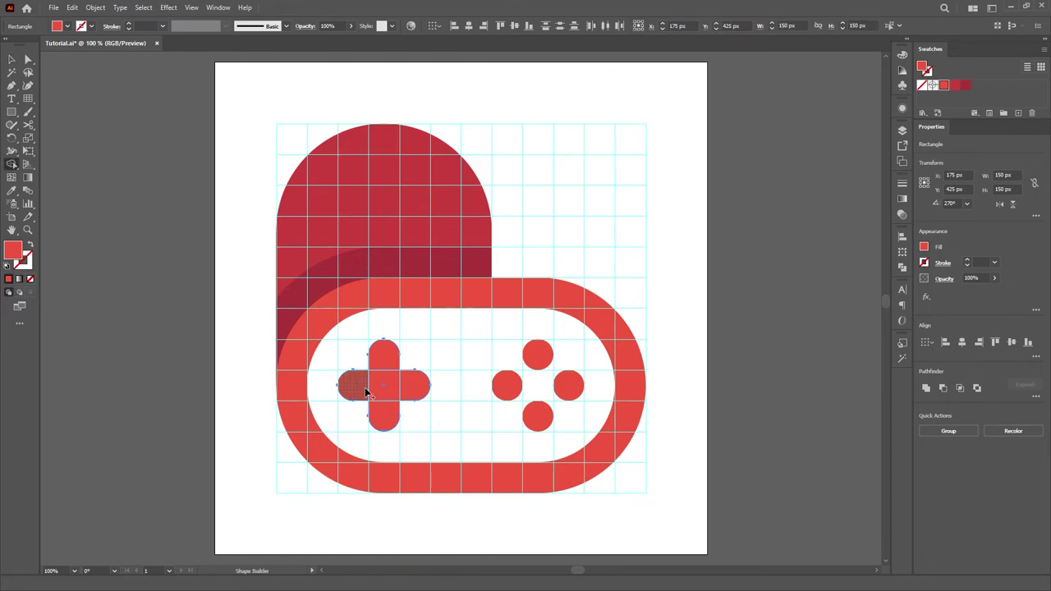
{"action": "mouse_move", "coordinate": [366, 392]}
{"action": "left_mouse_down"}
{"action": "mouse_move", "coordinate": [389, 365]}
{"action": "mouse_move", "coordinate": [382, 413]}
{"action": "mouse_move", "coordinate": [381, 389]}
{"action": "left_mouse_up"}
{"action": "key", "text": "v"}
{"action": "left_click", "coordinate": [438, 367]}
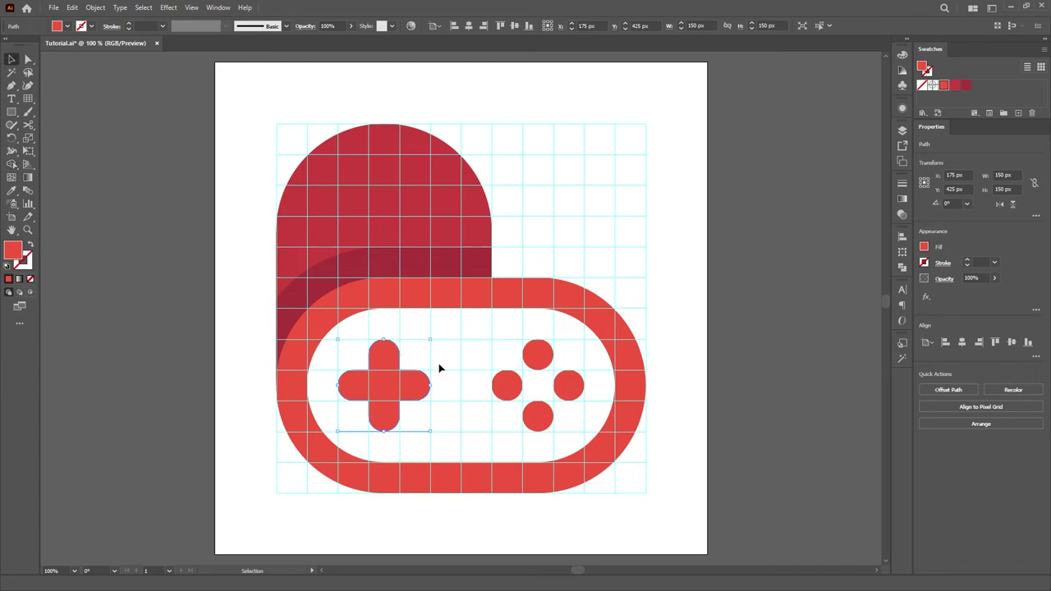
- Add an anchor on the outline's lower-left curve and drag it out to form the corner
{"action": "left_click", "coordinate": [412, 386]}
{"action": "left_click", "coordinate": [445, 393]}
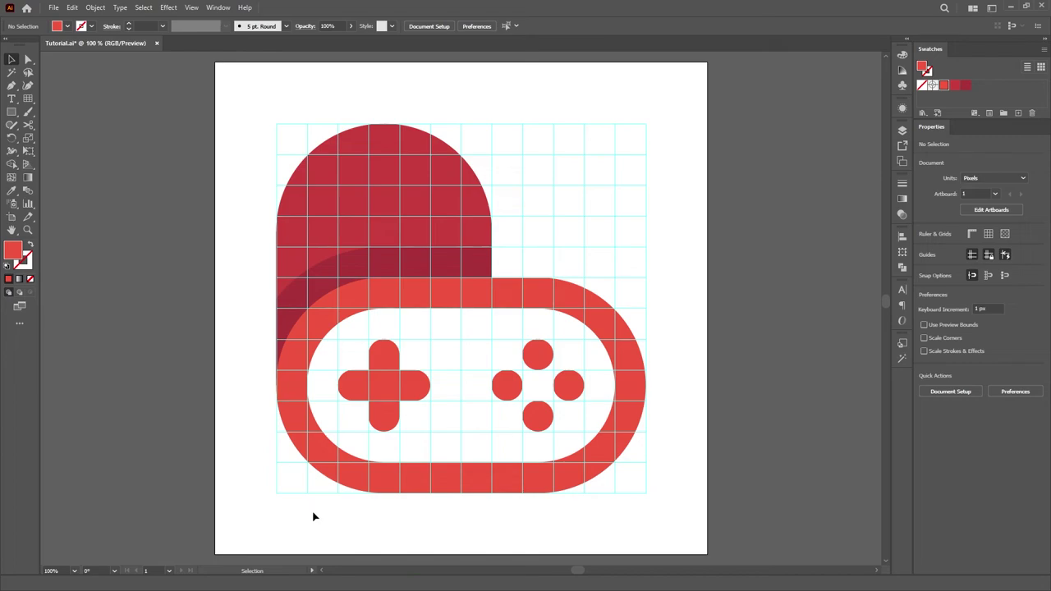
{"action": "key", "text": "plus"}
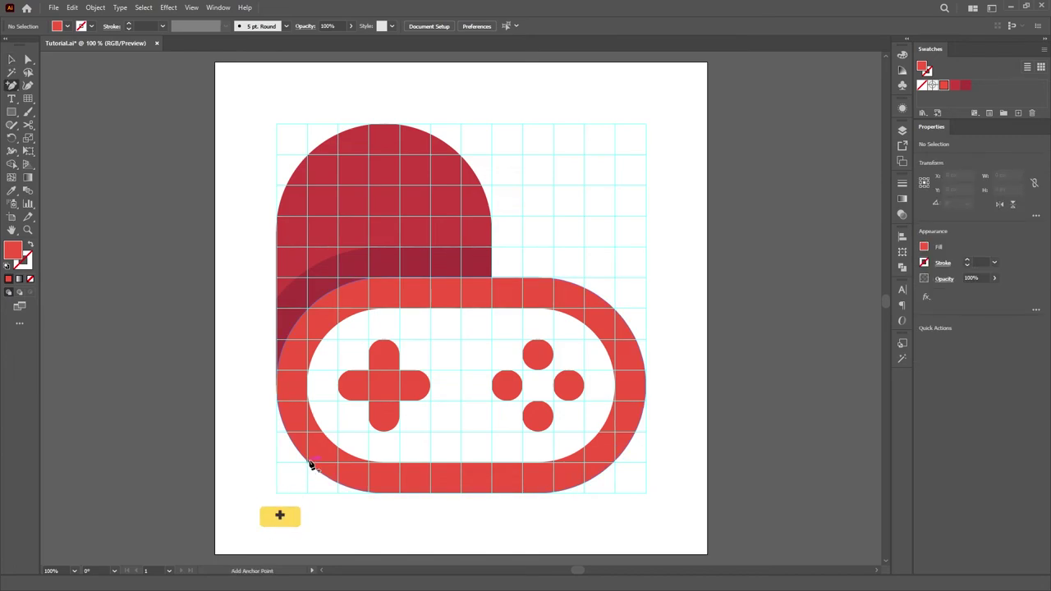
{"action": "left_click", "coordinate": [311, 465]}
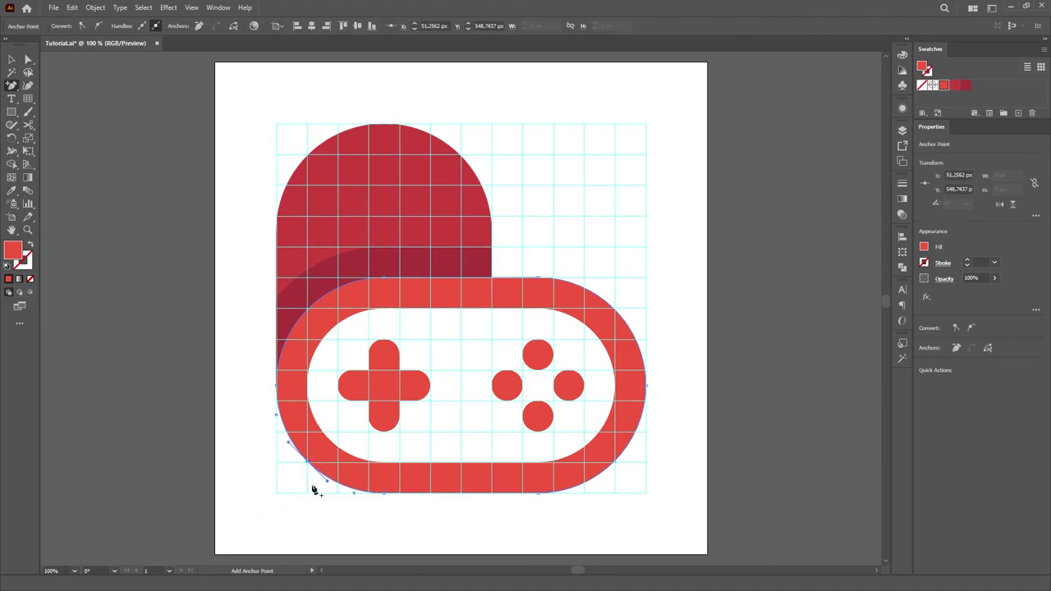
{"action": "key", "text": "a"}
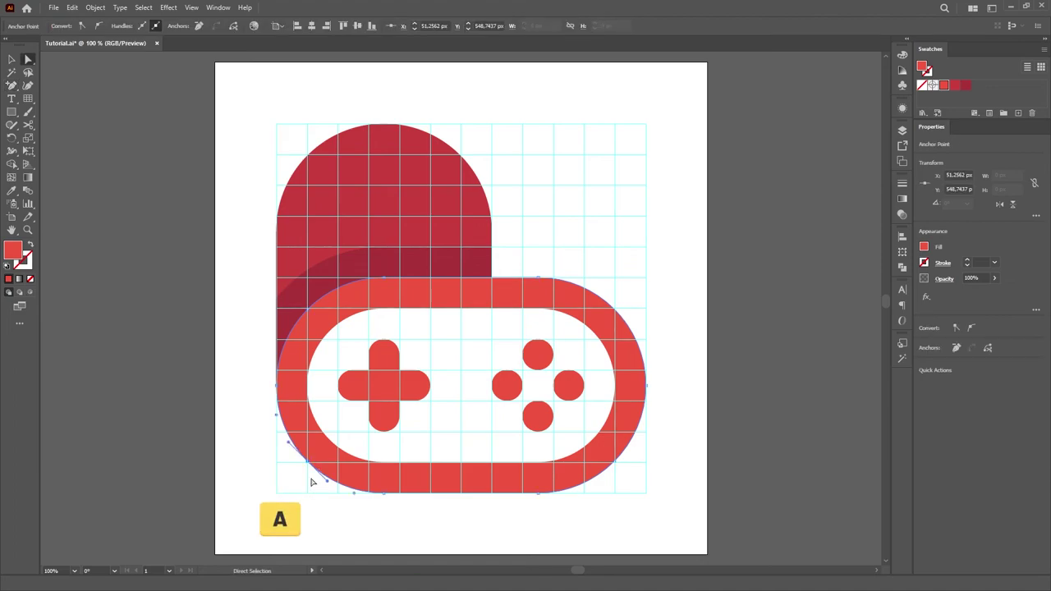
{"action": "left_click_drag", "start_coordinate": [310, 460], "coordinate": [276, 492]}
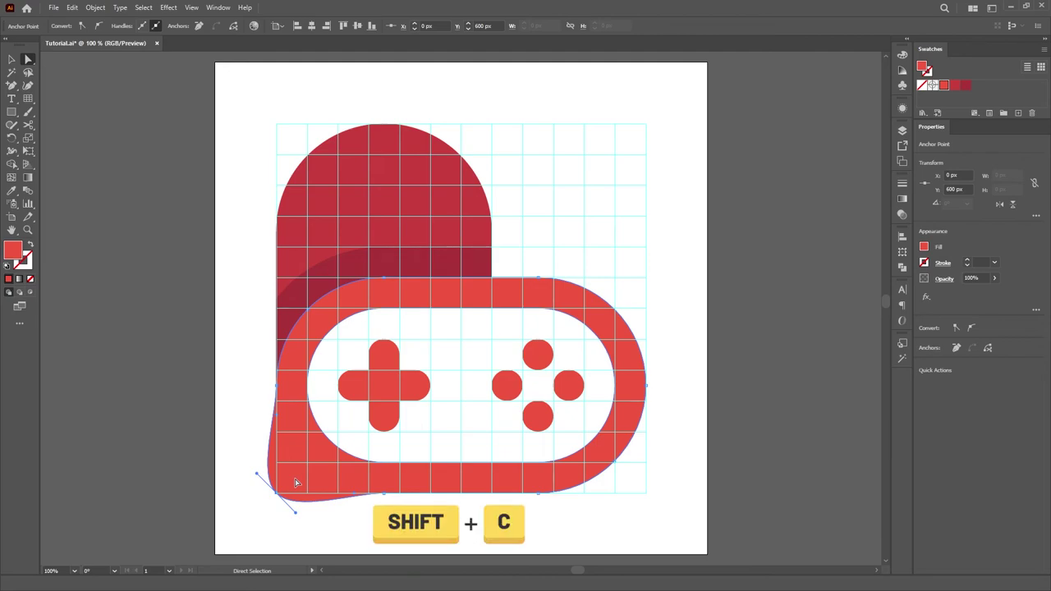
{"action": "key", "text": "shift+c"}
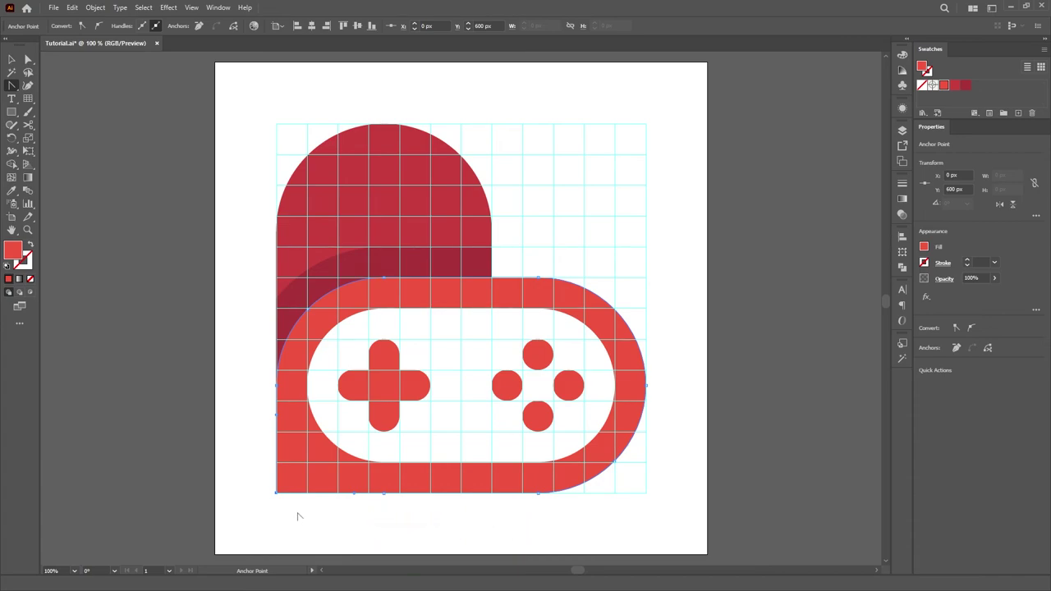
- Round the lower-left corner with a 50 px radius
{"action": "key", "text": "a"}
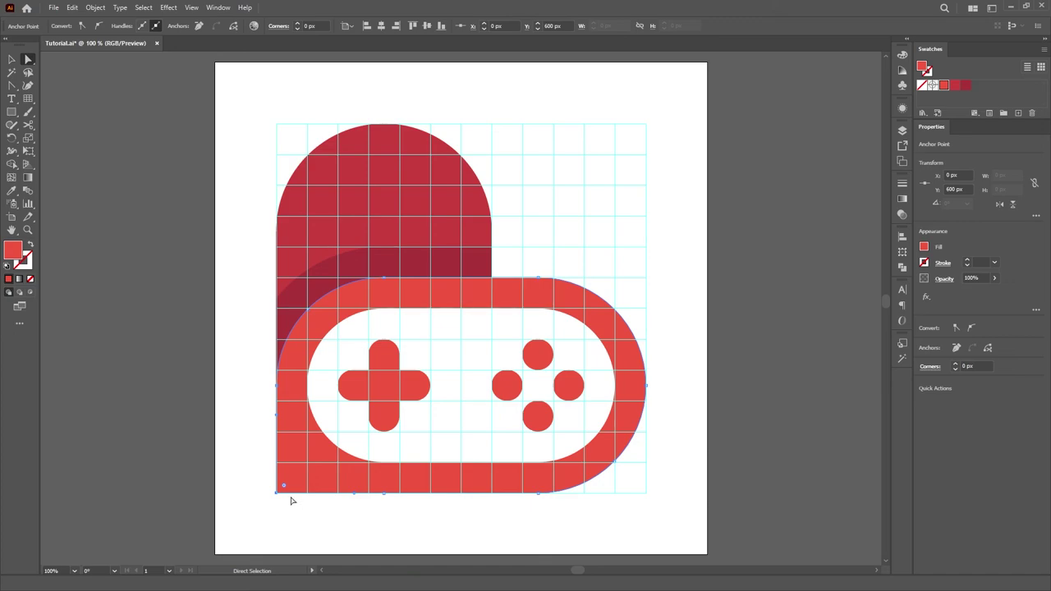
{"action": "double_click", "coordinate": [283, 485]}
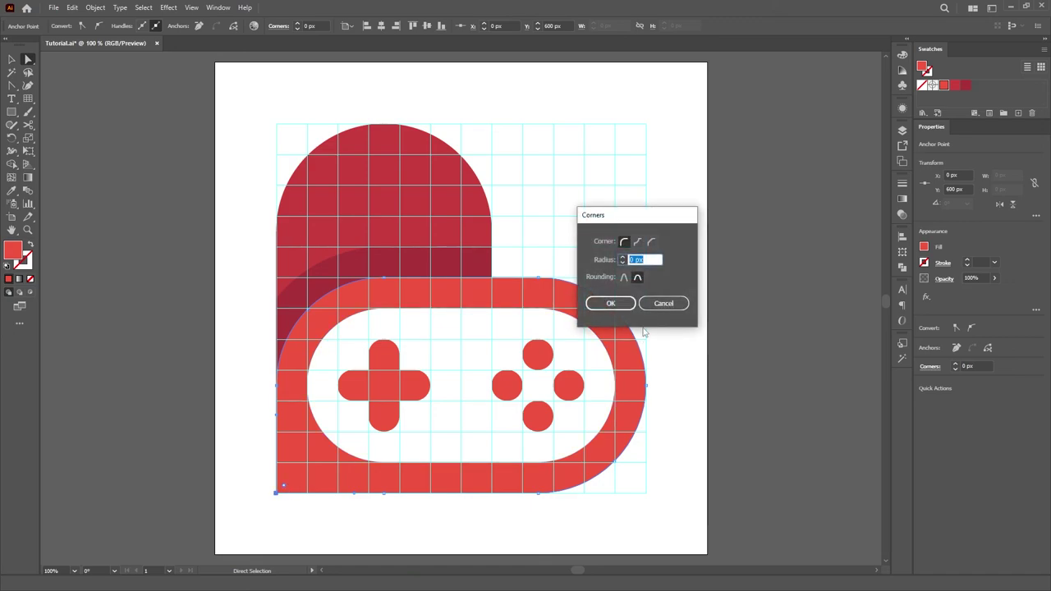
{"action": "left_click_drag", "start_coordinate": [651, 222], "coordinate": [483, 260]}
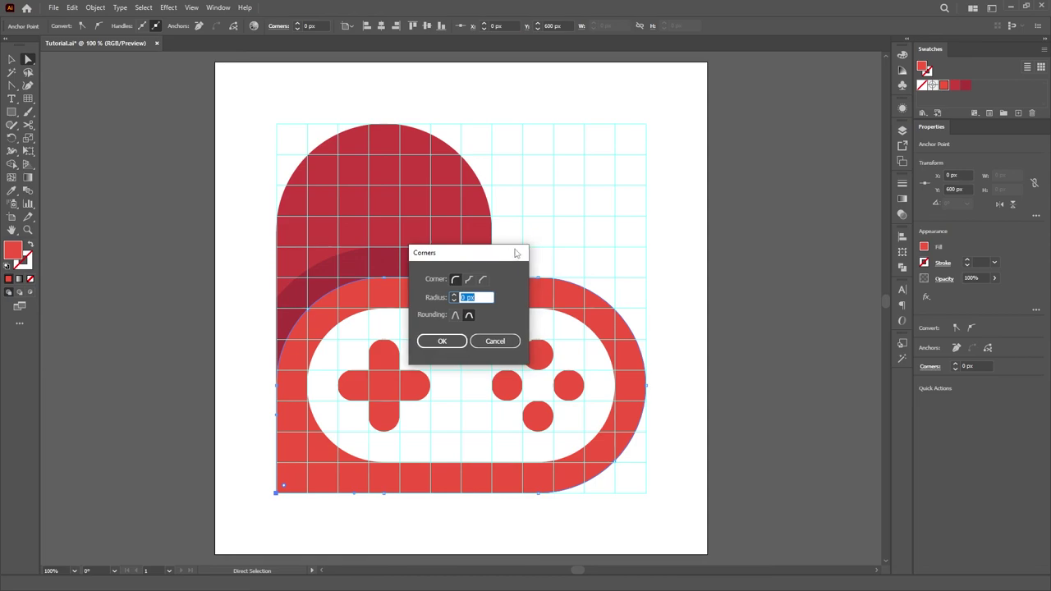
{"action": "type", "text": "50"}
{"action": "left_click", "coordinate": [455, 341]}
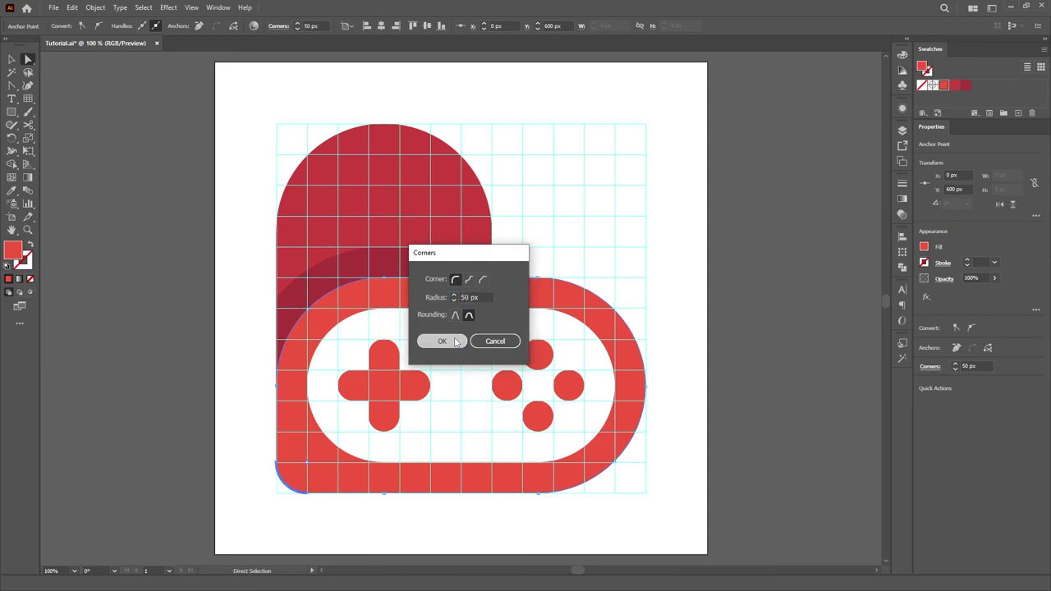
{"action": "key", "text": "v"}
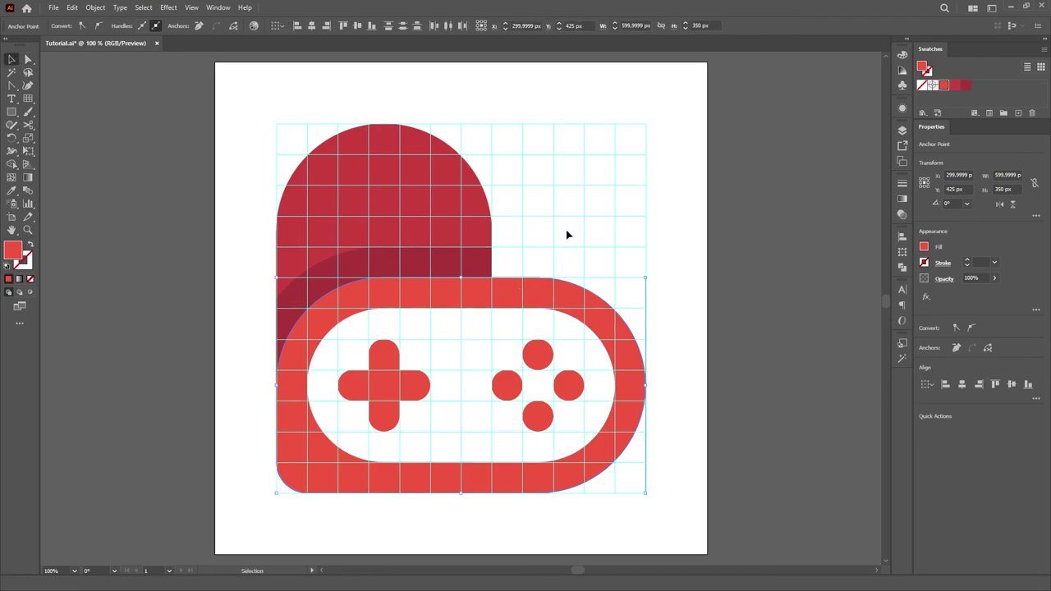
{"action": "left_click", "coordinate": [566, 235]}
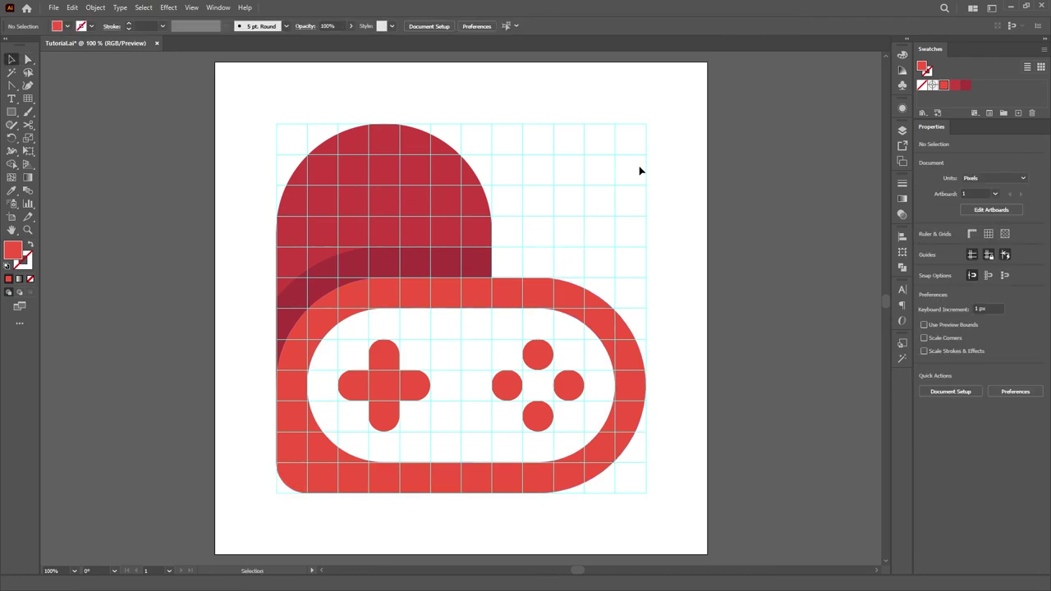
- Hide the grid, rotate the whole logo 45° into a heart, and move it up about 57 px
{"action": "key", "text": "ctrl+apostrophe"}
{"action": "left_click_drag", "start_coordinate": [676, 112], "coordinate": [265, 509]}
{"action": "left_click_drag", "start_coordinate": [657, 291], "coordinate": [653, 210]}
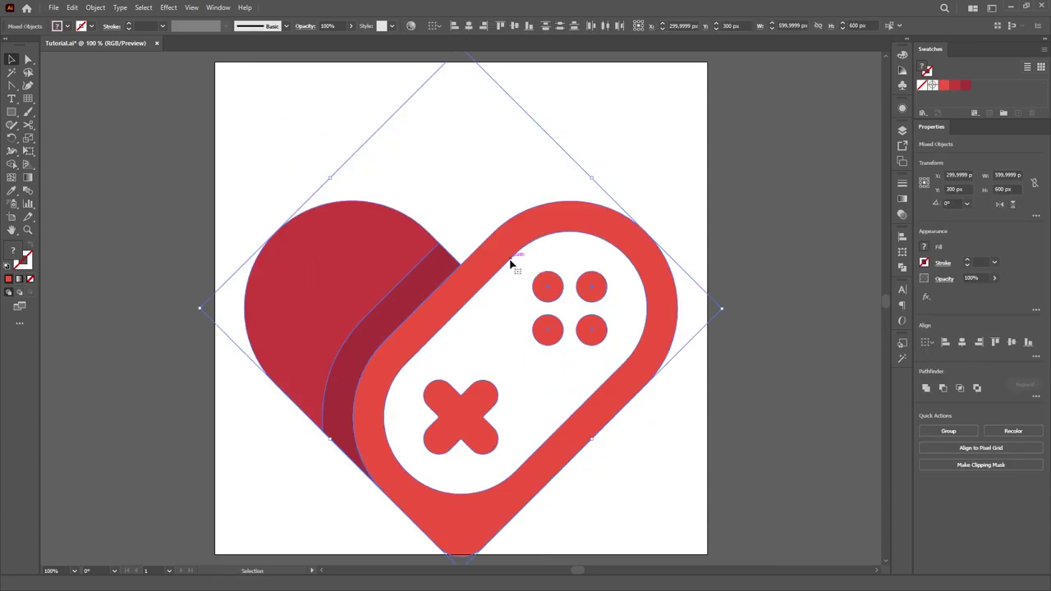
{"action": "left_click_drag", "start_coordinate": [473, 262], "coordinate": [475, 214]}
{"action": "left_click", "coordinate": [498, 105]}
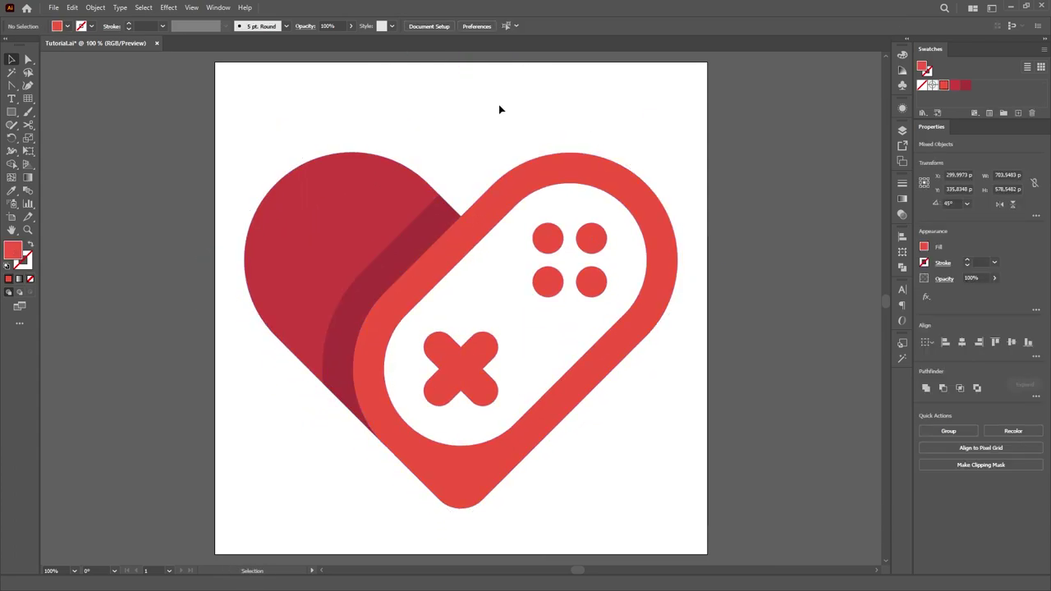